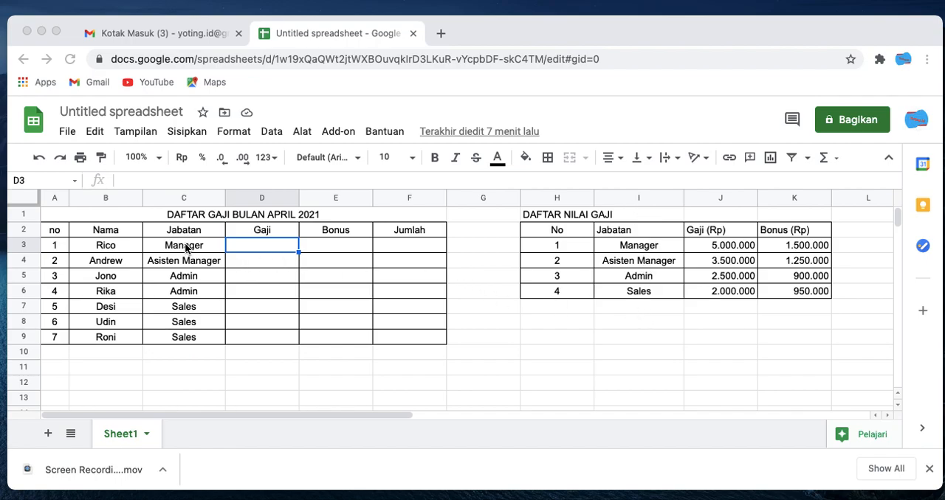
- Start a VLOOKUP formula in D3 with the Jabatan cell C3 as the search key, consulting the function help
click(125, 249)
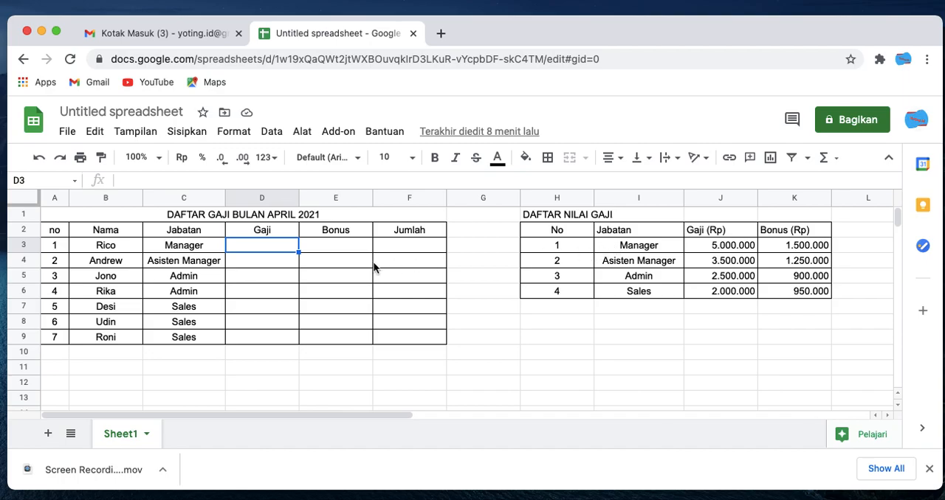
text(=)
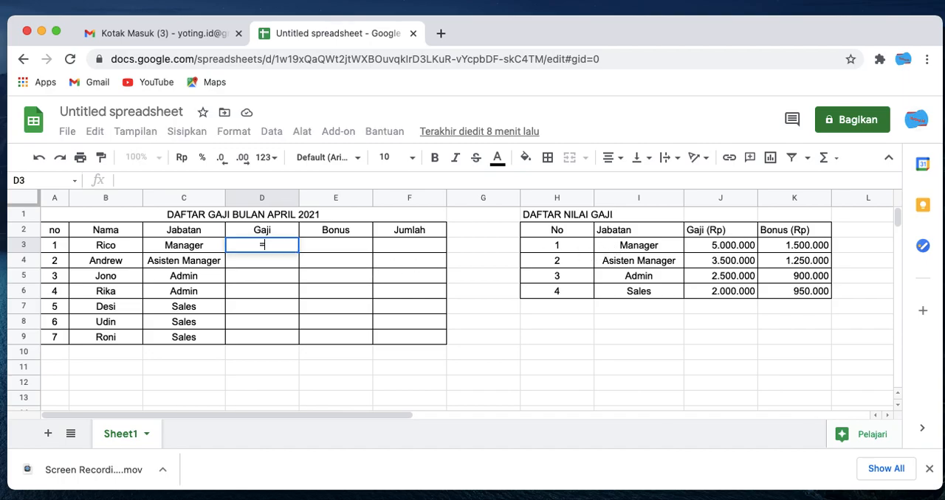
text(VLOOKUP)
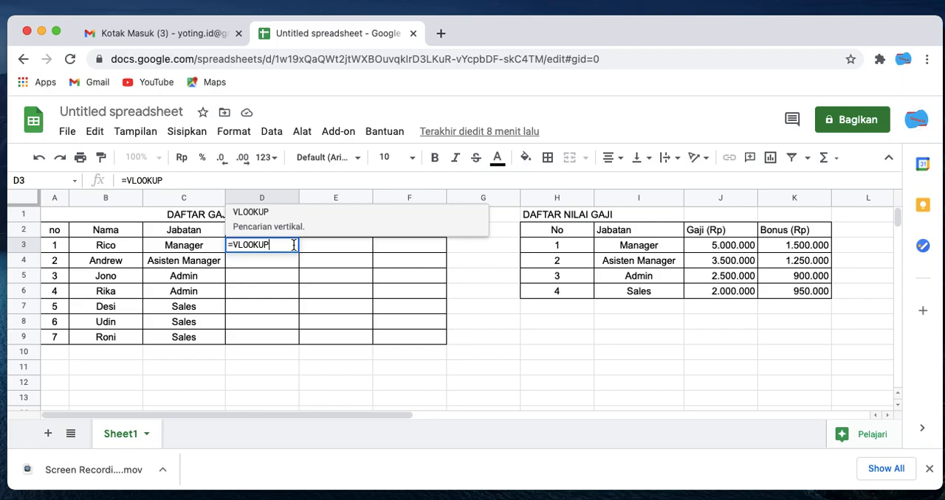
text(()
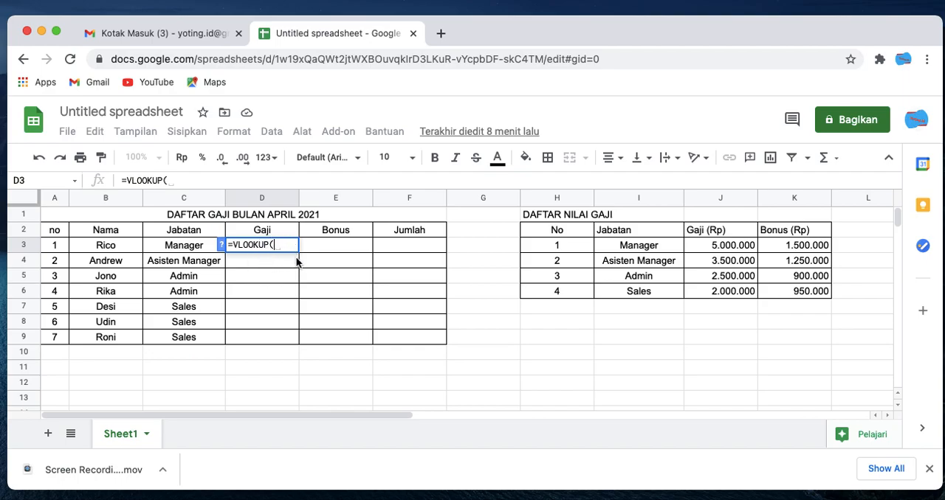
click(222, 245)
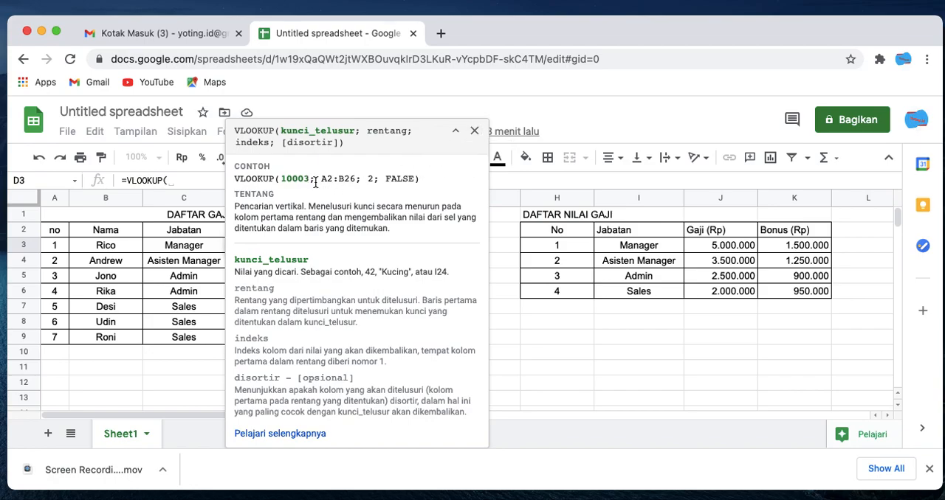
click(475, 138)
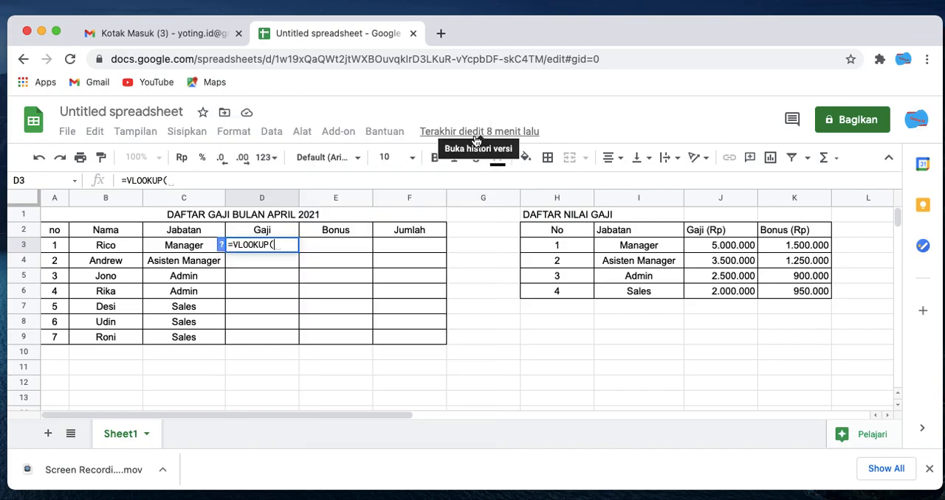
click(190, 251)
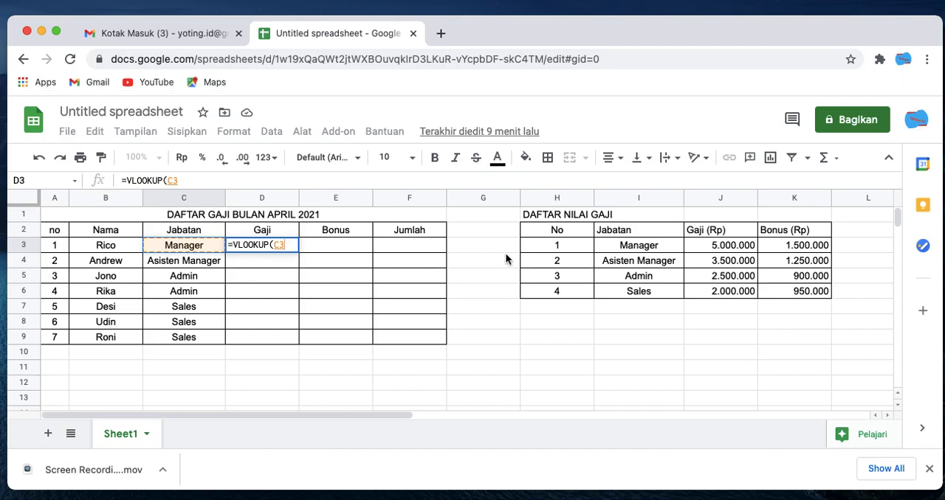
text(;)
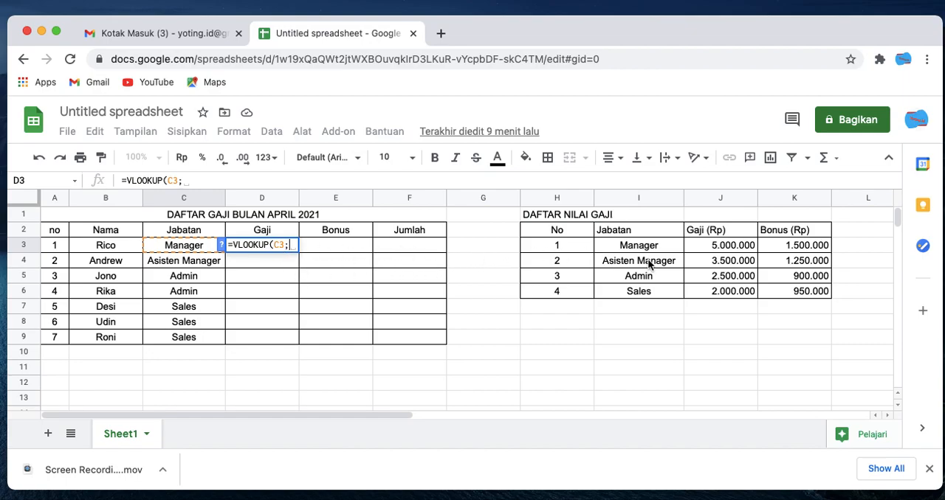
- Check the help on the range argument and set the lookup range to I2:K6 in the salary reference table
click(222, 247)
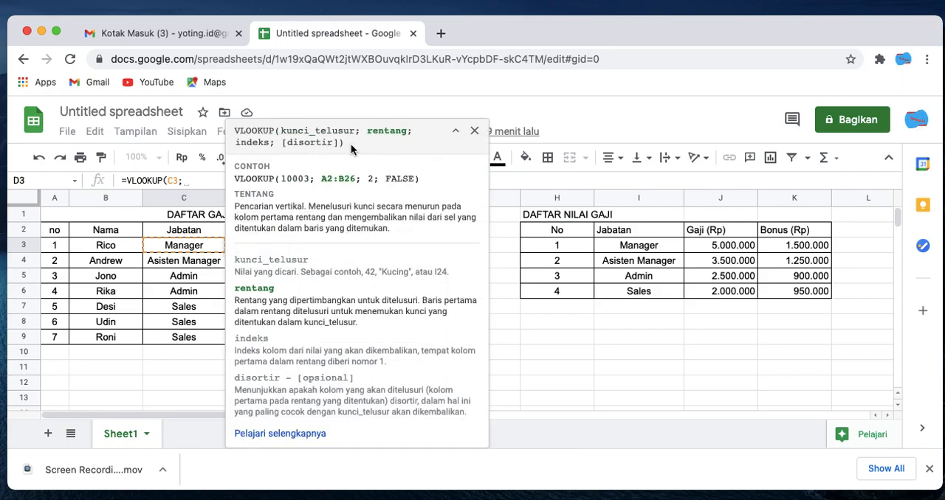
click(474, 131)
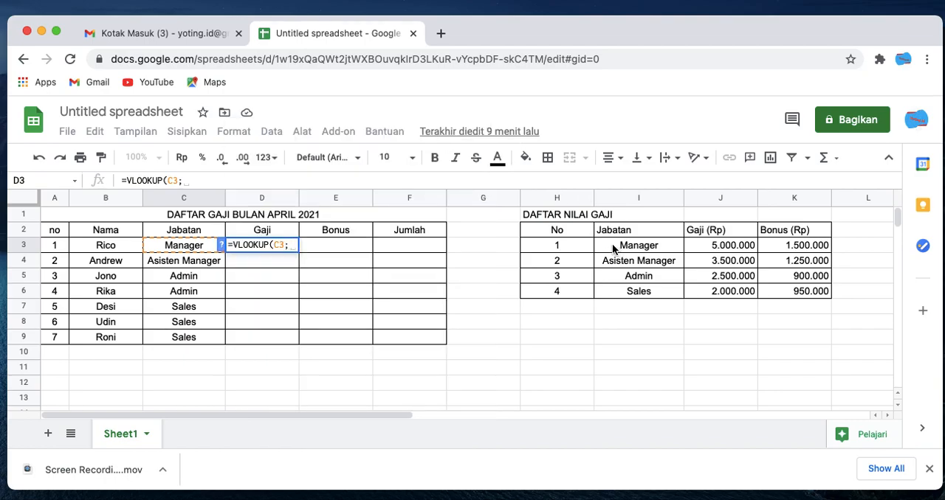
drag(611, 234, 804, 293)
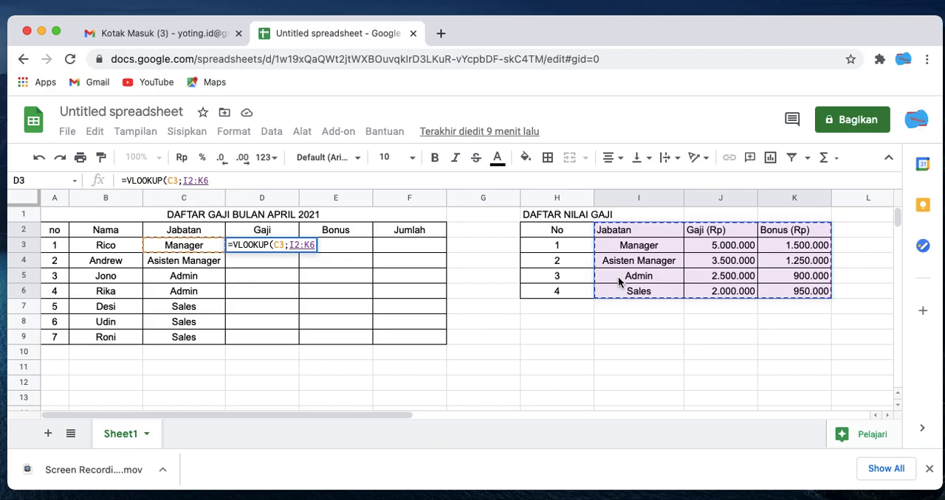
text(;)
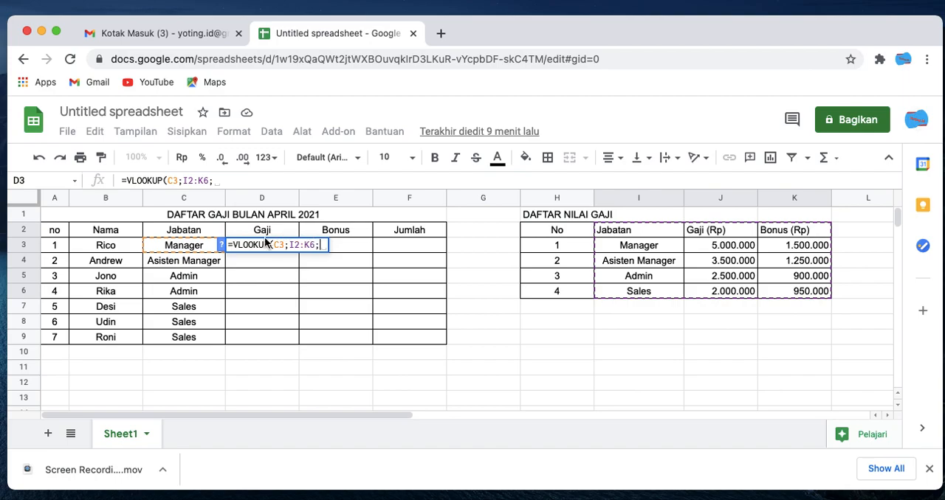
- Set the VLOOKUP column index to 2 for the Gaji column, consulting the help on the index and sort arguments
click(220, 244)
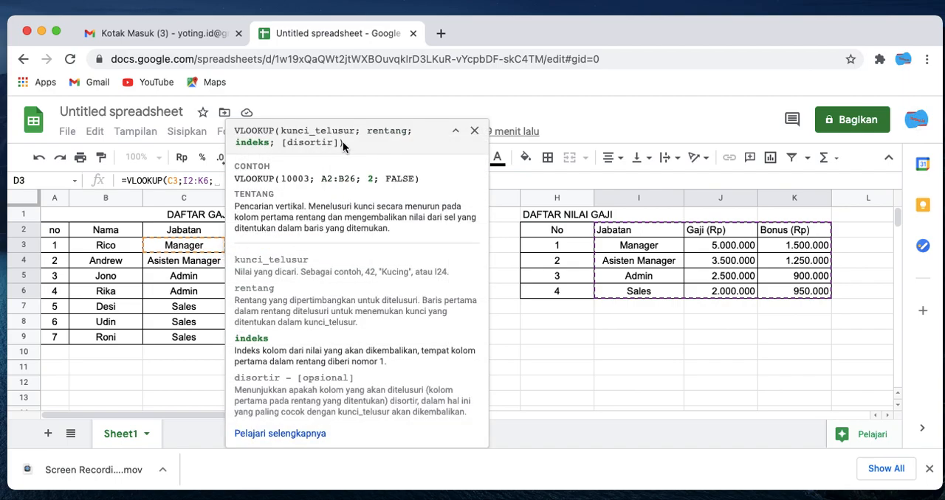
click(475, 131)
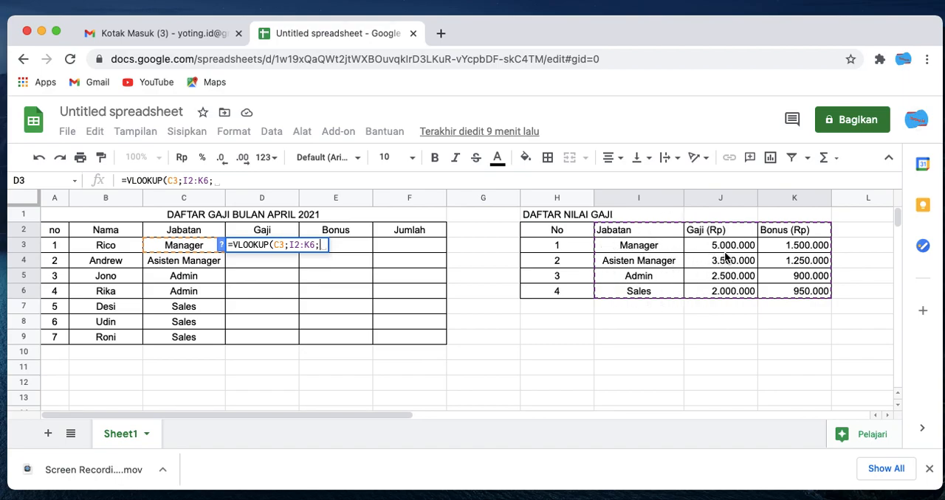
text(2)
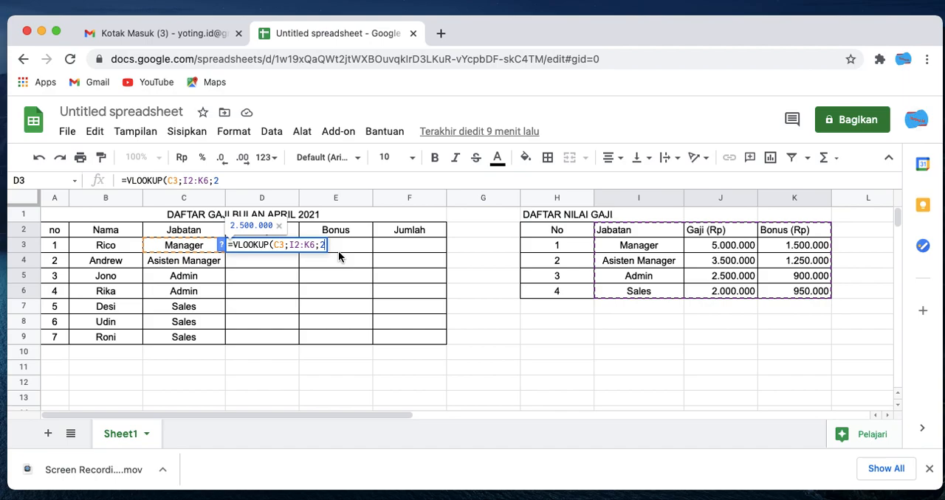
text(;)
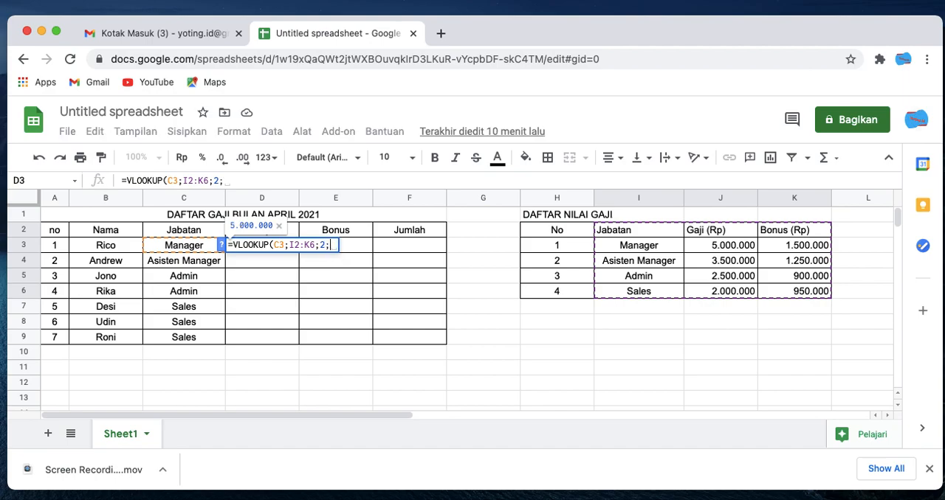
click(222, 246)
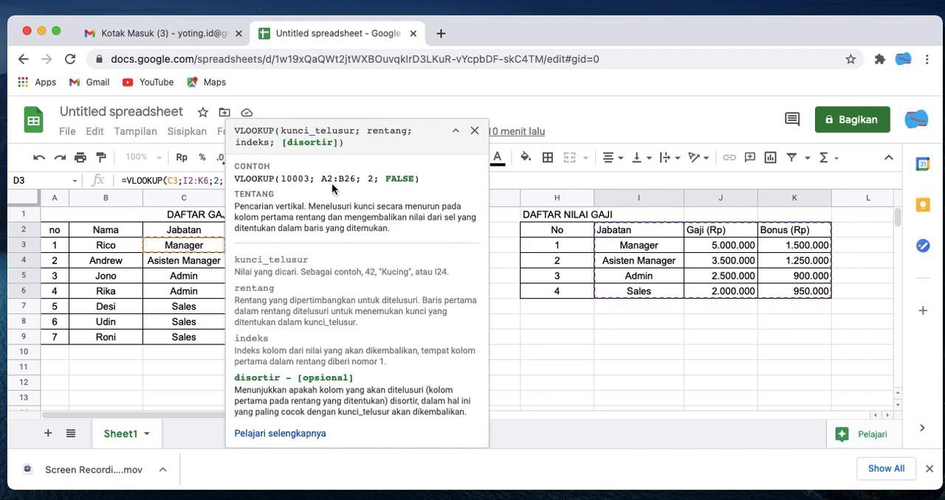
click(474, 131)
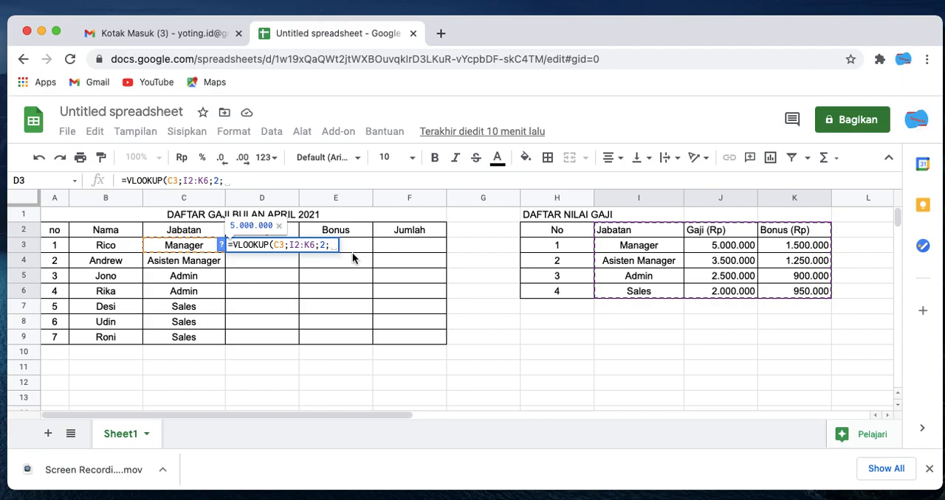
text(TRUE)
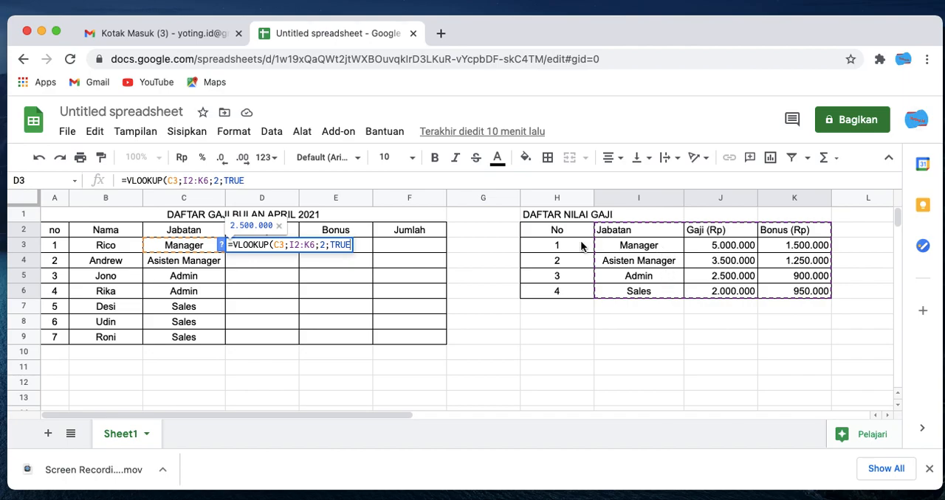
key(BackSpace)
key(BackSpace)
key(BackSpace)
key(BackSpace)
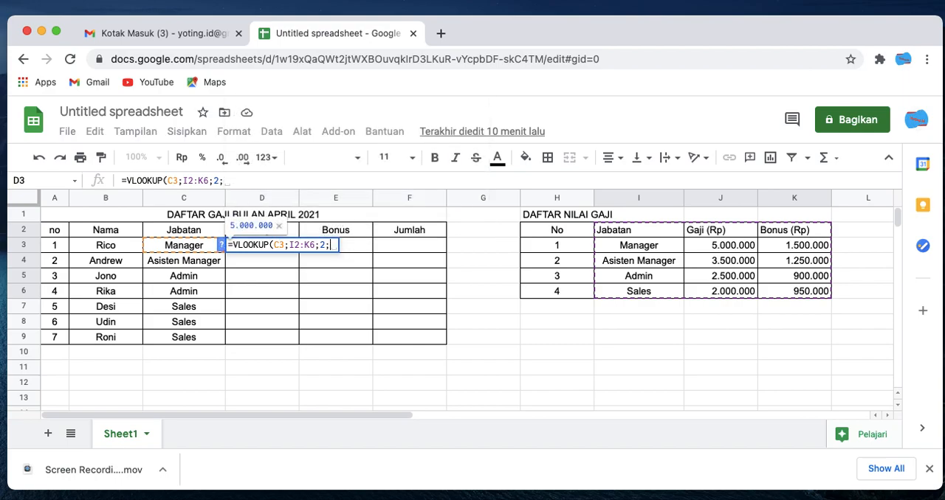
- Complete D3's VLOOKUP formula with FALSE as the sort argument and decline the autofill suggestion
text(FALSE)
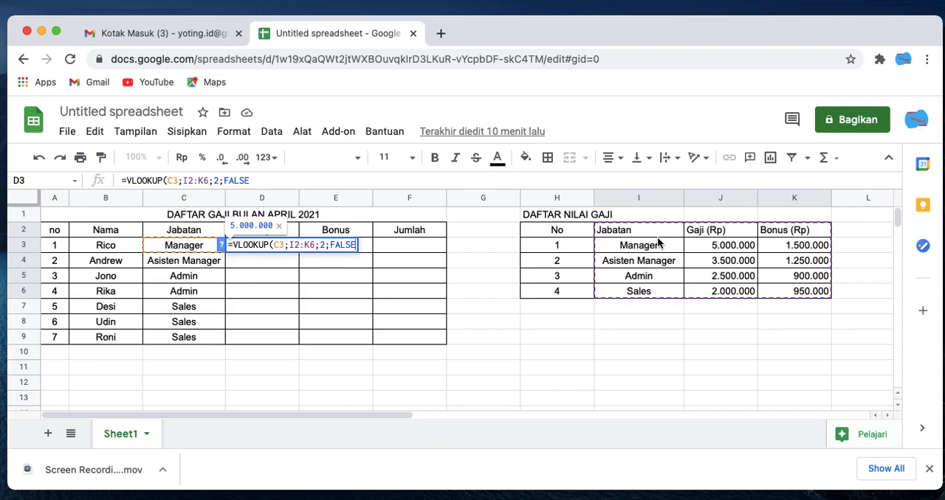
text())
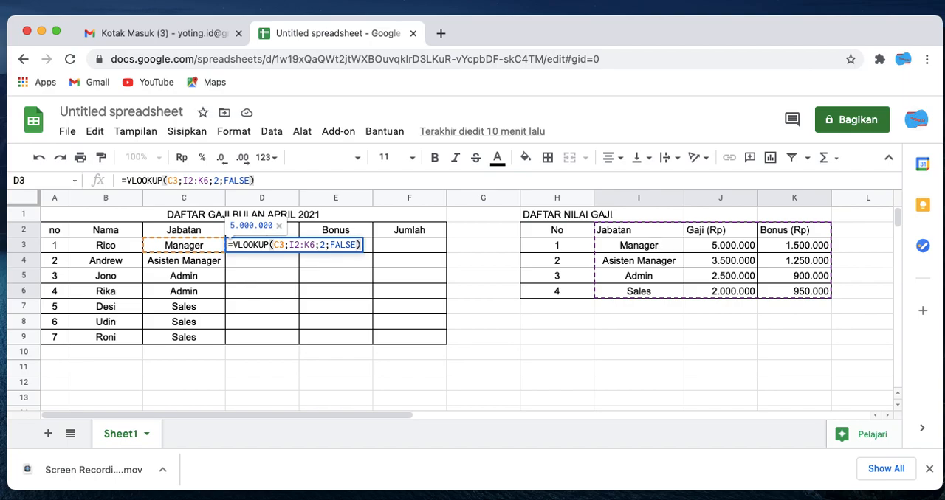
key(Return)
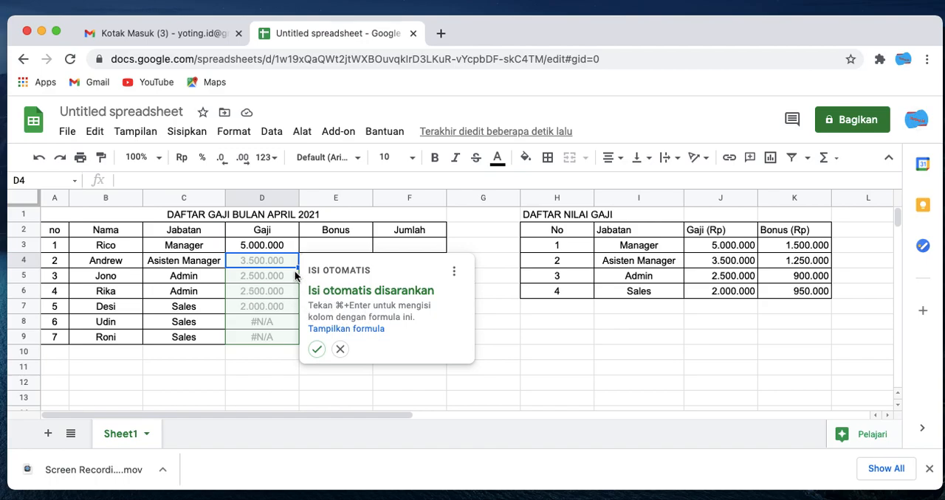
click(341, 351)
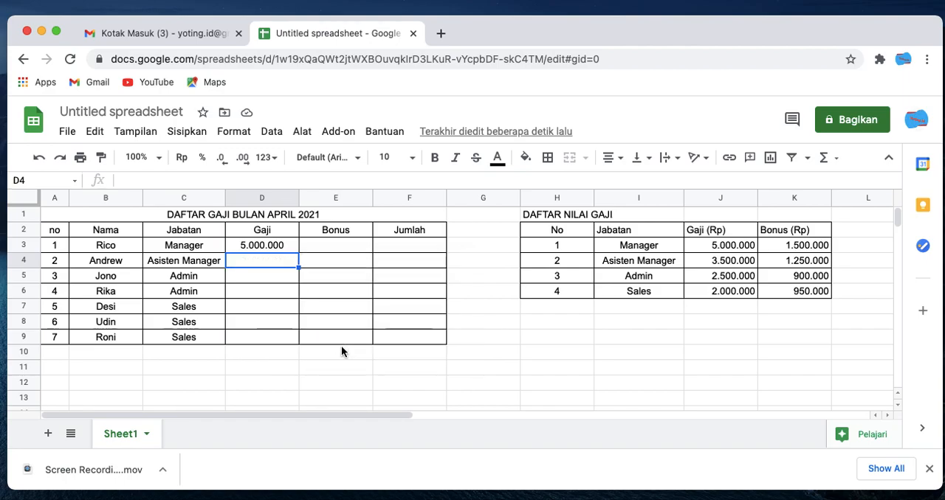
- Copy D3's formula down to D5 and inspect the copied formulas in D4 and D5
click(276, 246)
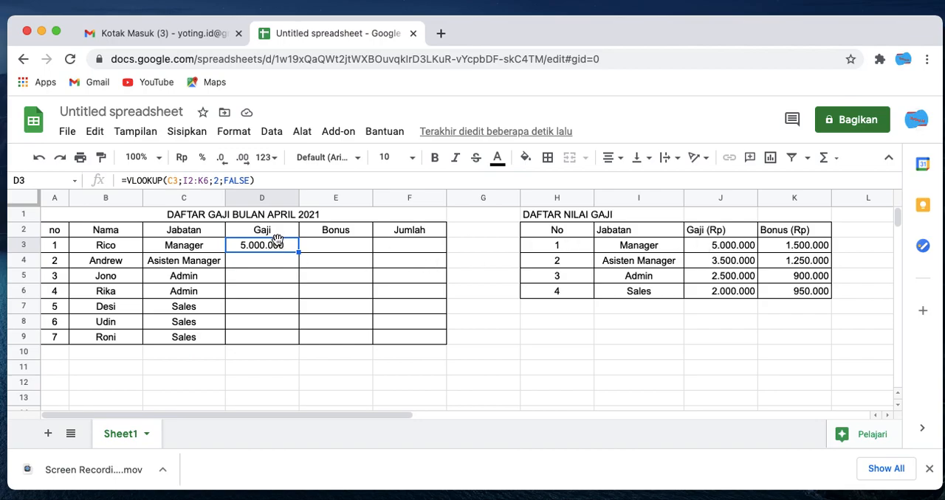
drag(297, 253, 298, 279)
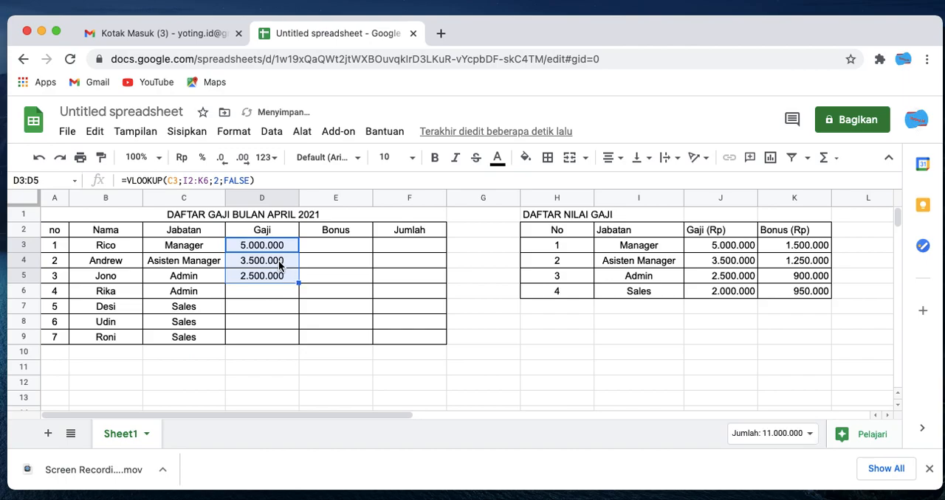
click(279, 266)
key(Down)
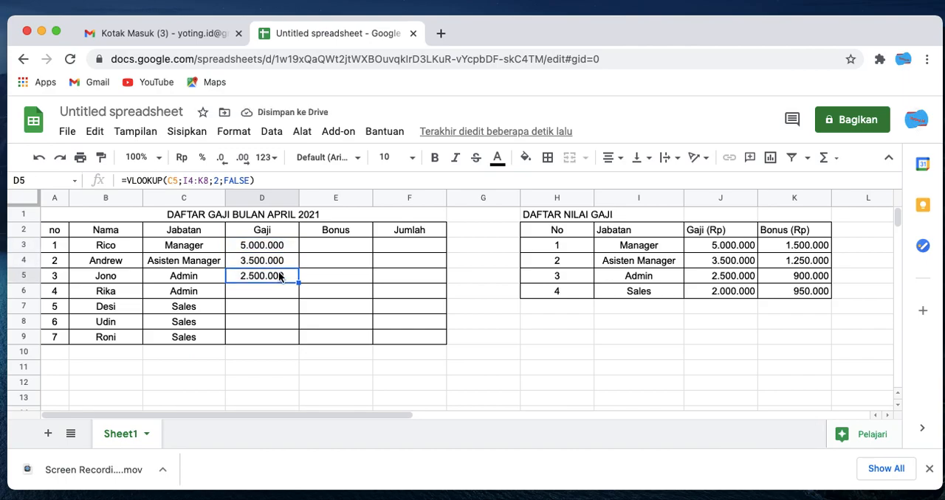
click(278, 263)
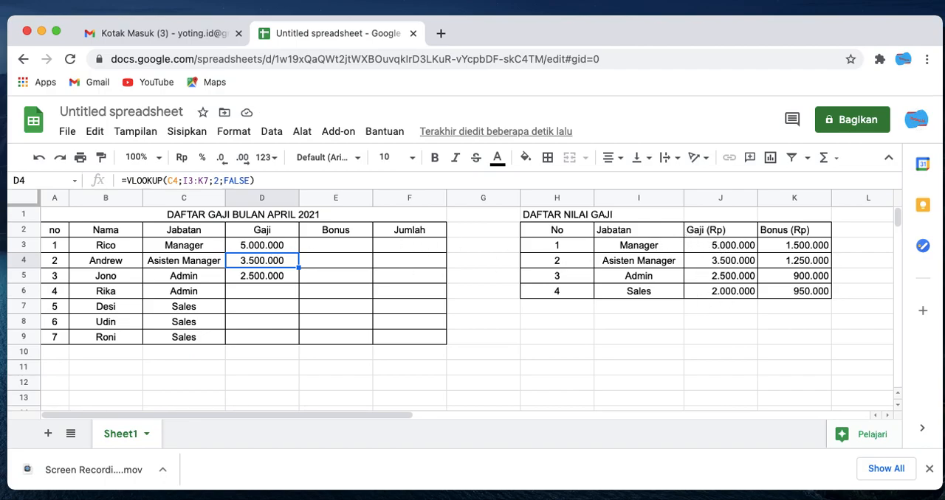
- Clear the copied formulas from D4 and D5
key(Delete)
click(279, 275)
key(Delete)
- Anchor the columns of D3's lookup range as $I2:$K6 and fill the formula down through D9
click(257, 246)
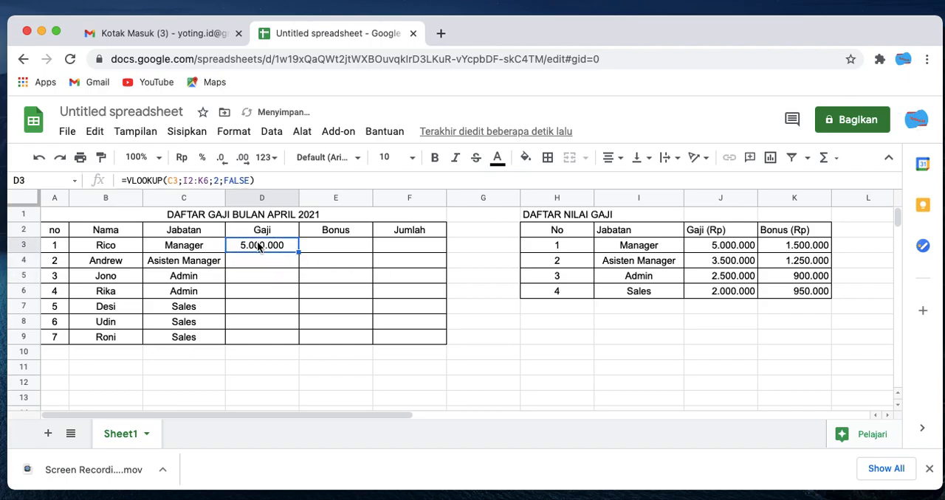
click(185, 181)
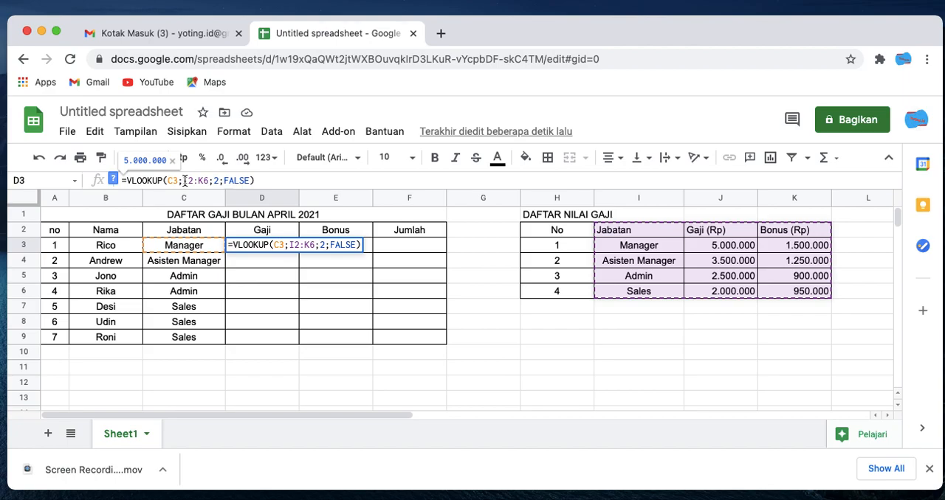
text($I2:)
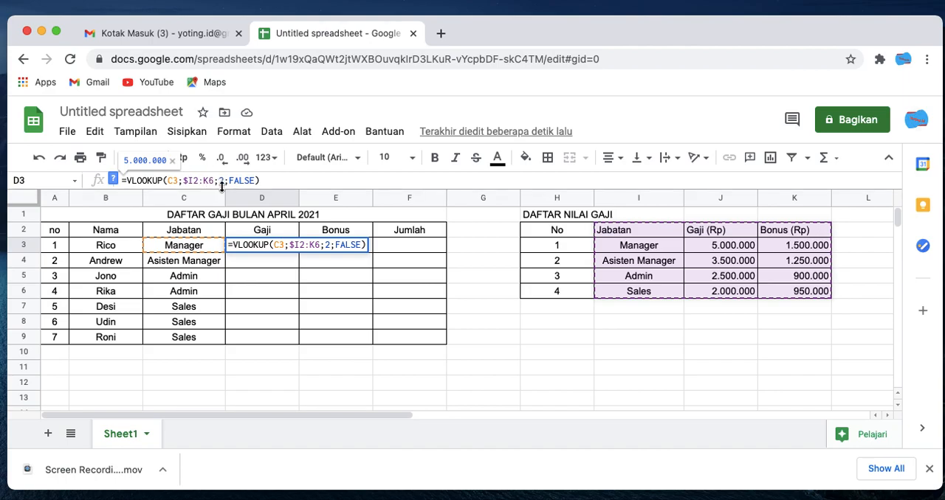
text($)
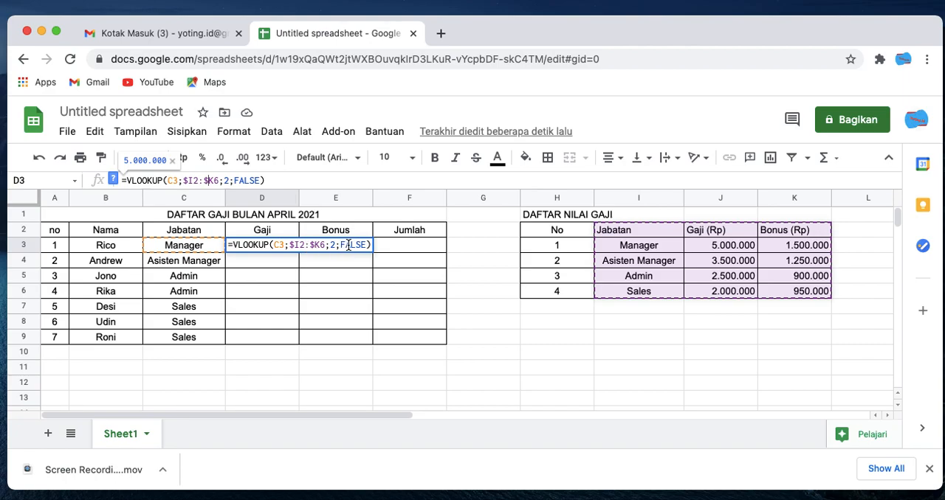
key(Return)
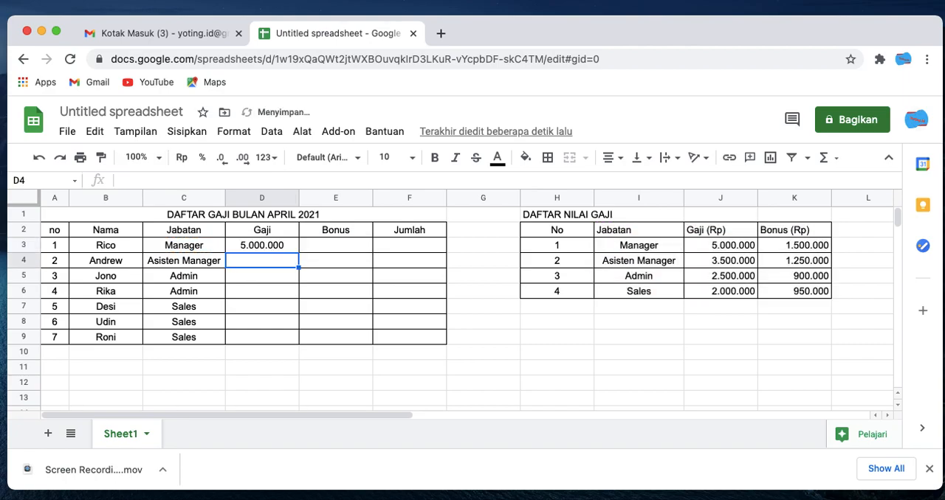
click(286, 251)
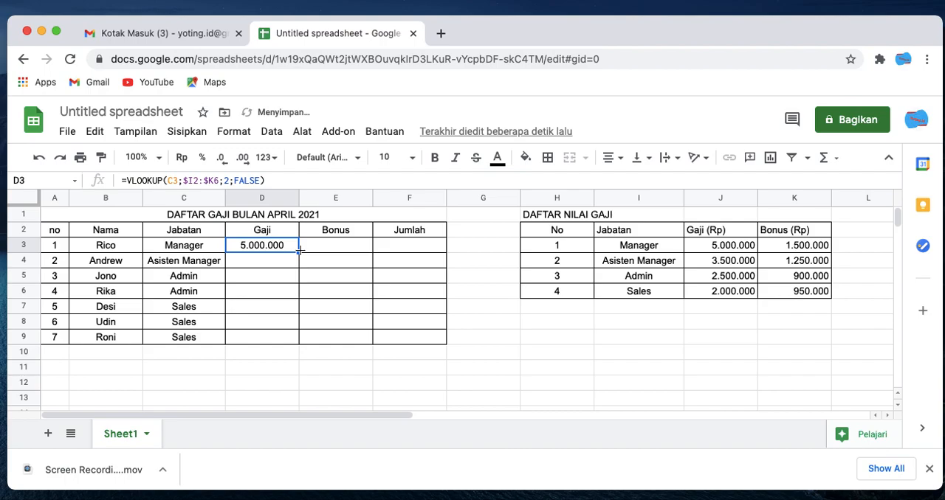
drag(298, 253, 297, 341)
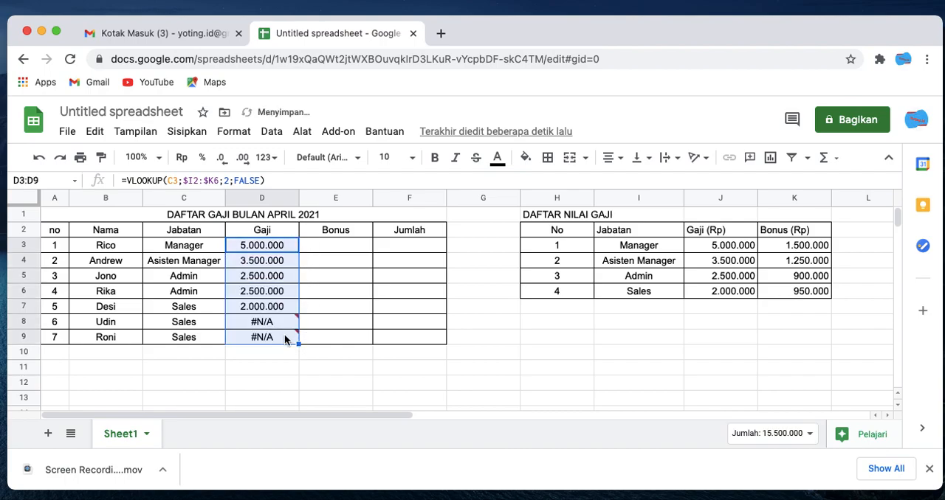
- Inspect the lookup ranges in the Gaji formulas of D8, D7, D3 and D4, including the error in D8
click(277, 327)
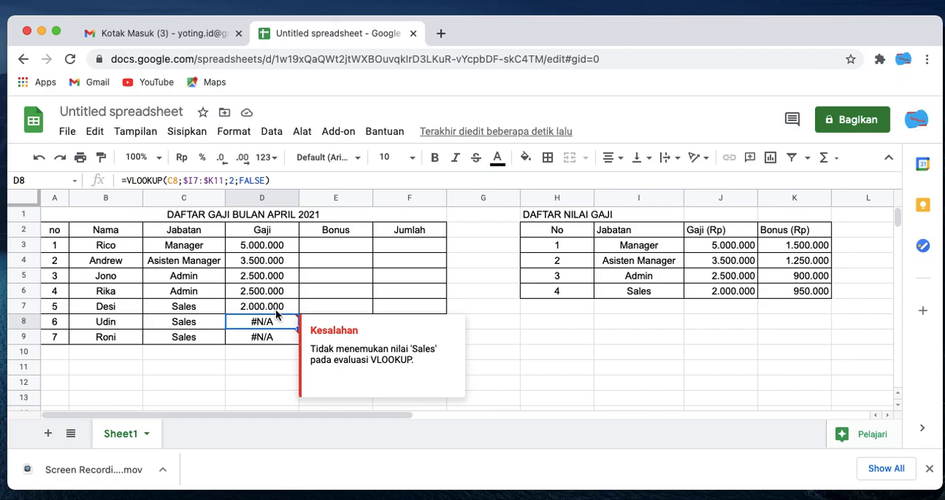
click(277, 310)
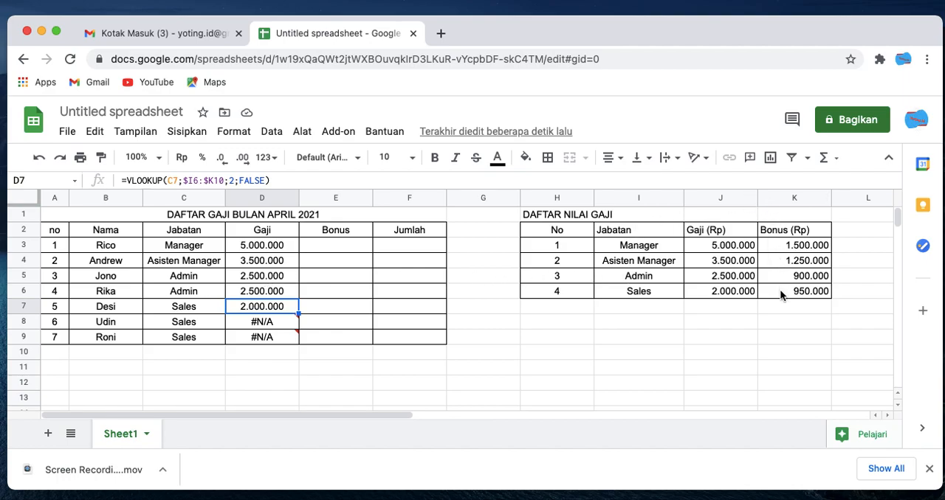
mouse_move(287, 321)
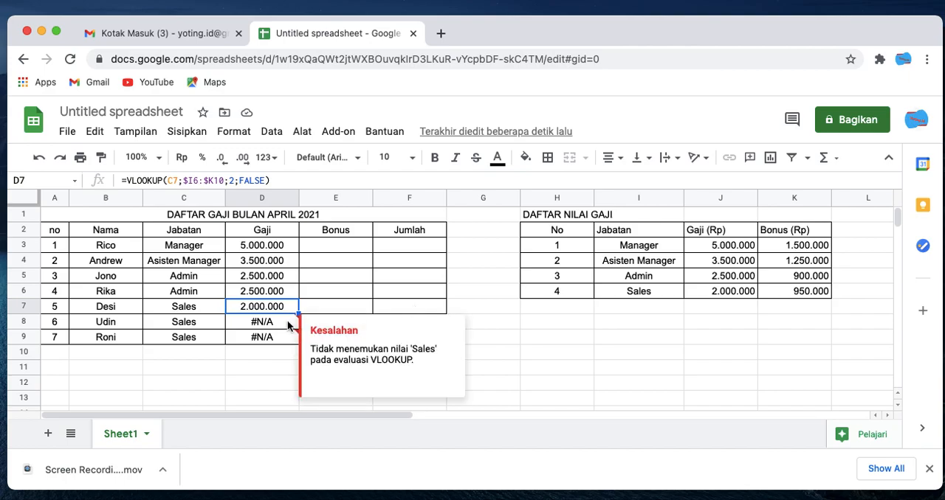
click(271, 252)
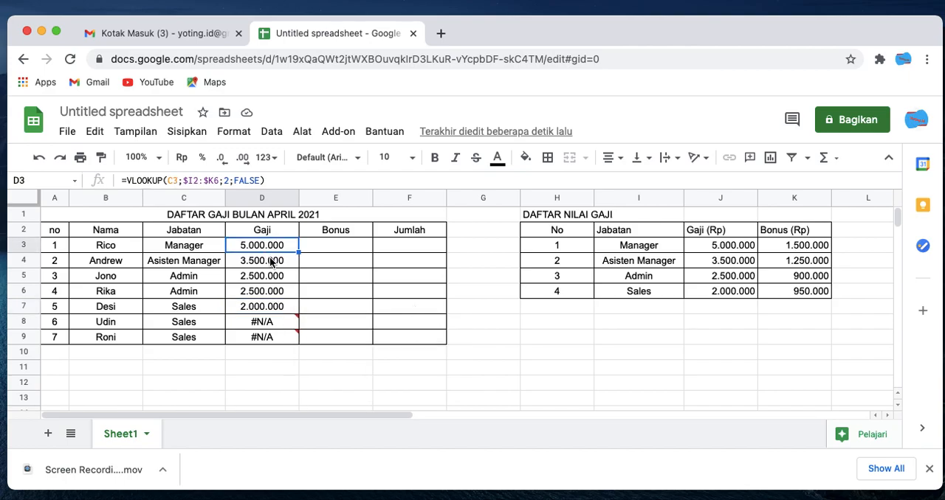
click(271, 263)
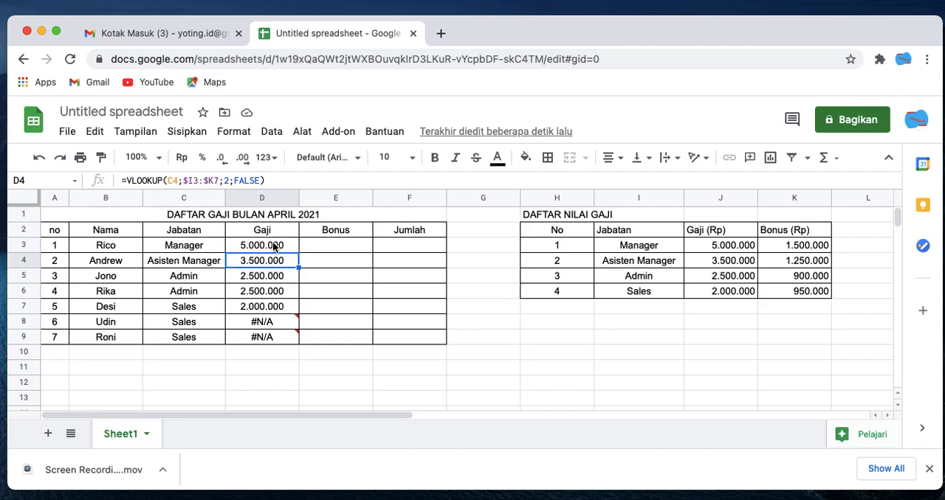
- Change D3's lookup range to I$2:K$6 so that its rows are anchored instead of its columns
click(273, 247)
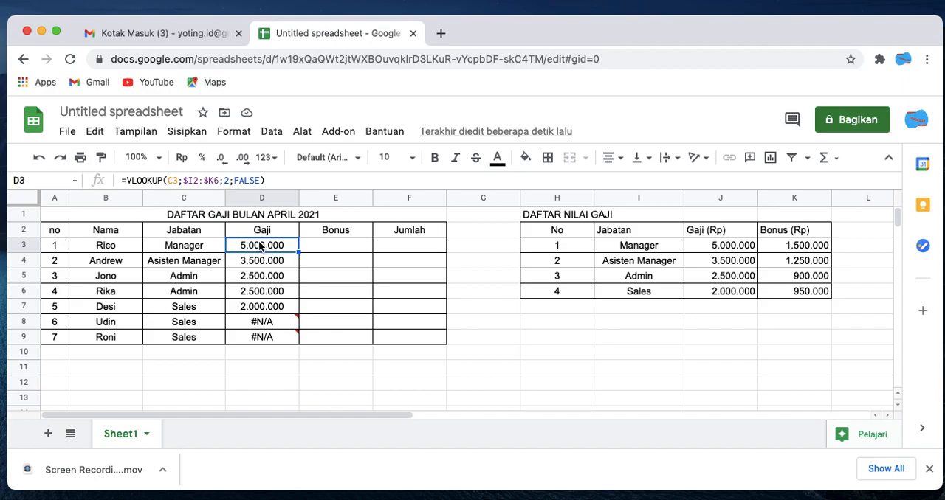
click(186, 181)
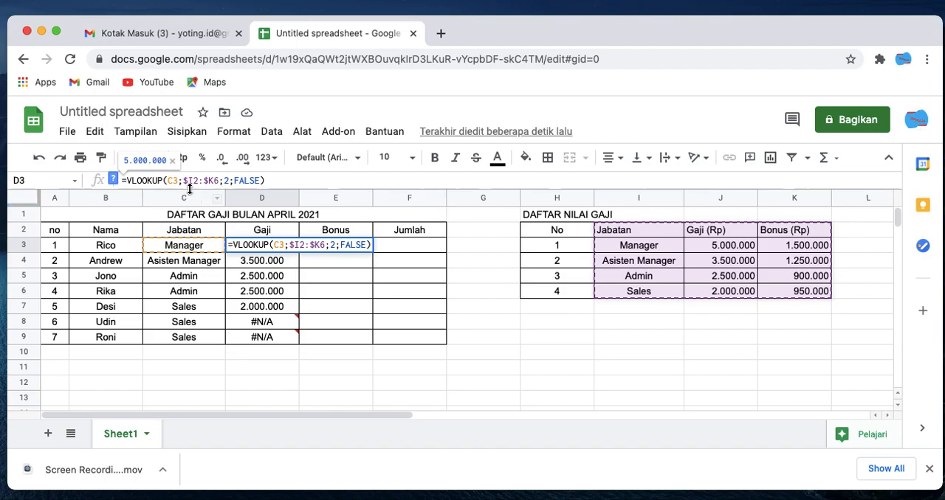
key(BackSpace)
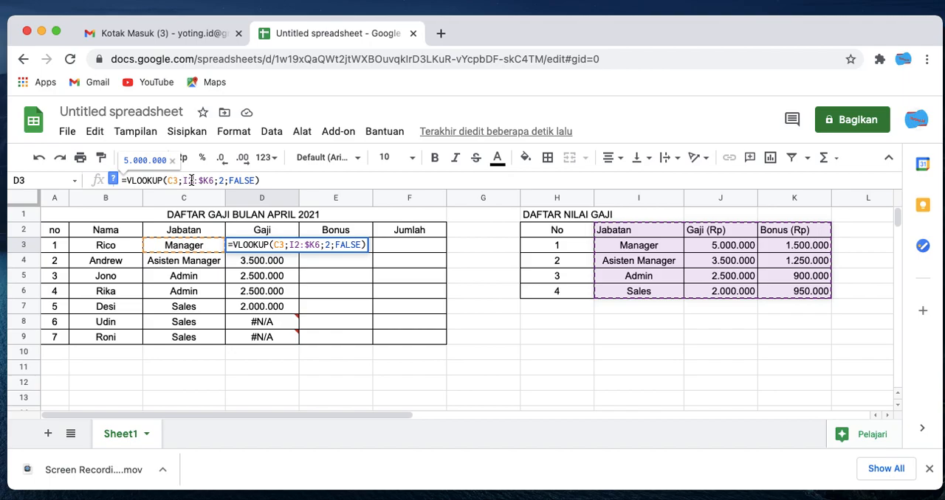
key(Left)
text($)
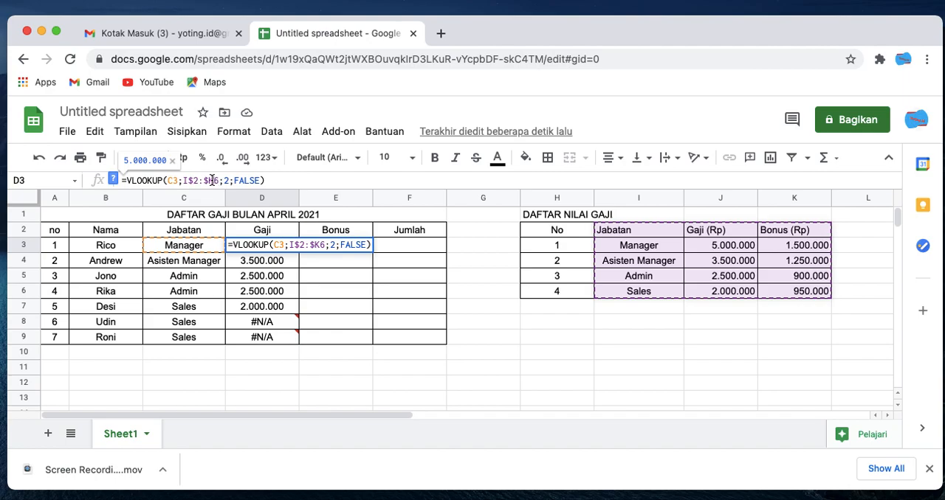
key(BackSpace)
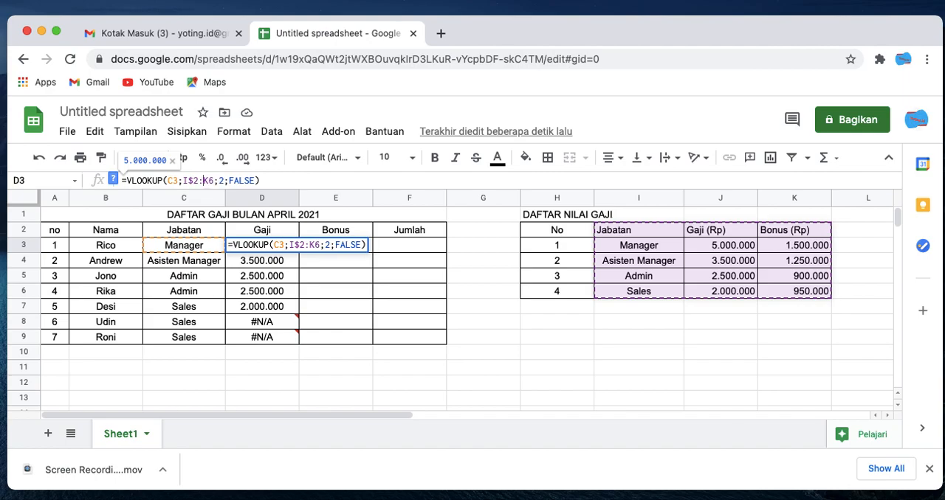
click(208, 180)
text($)
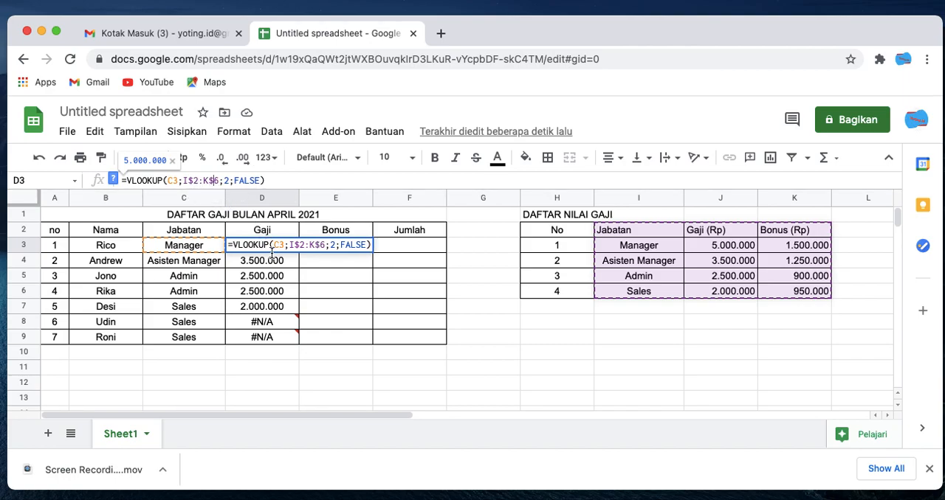
key(Return)
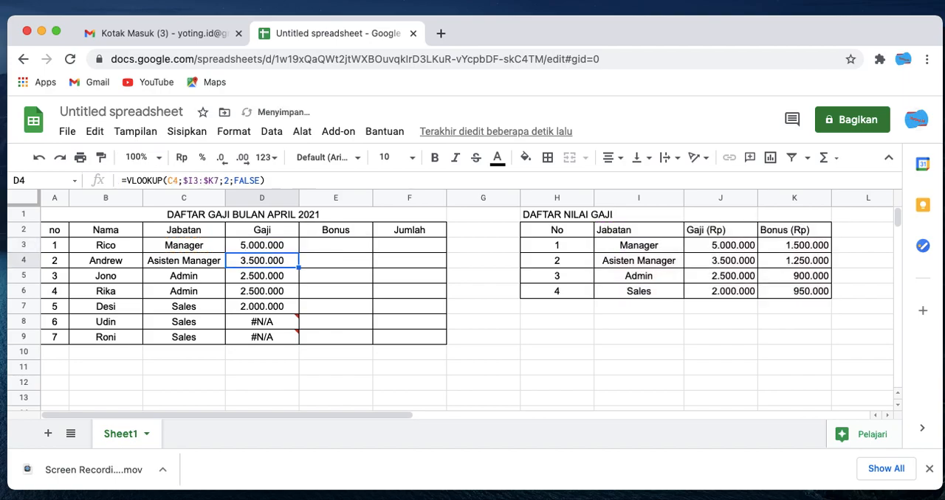
- Fill D3's formula down through D9 and inspect the copied formula in D8
click(270, 248)
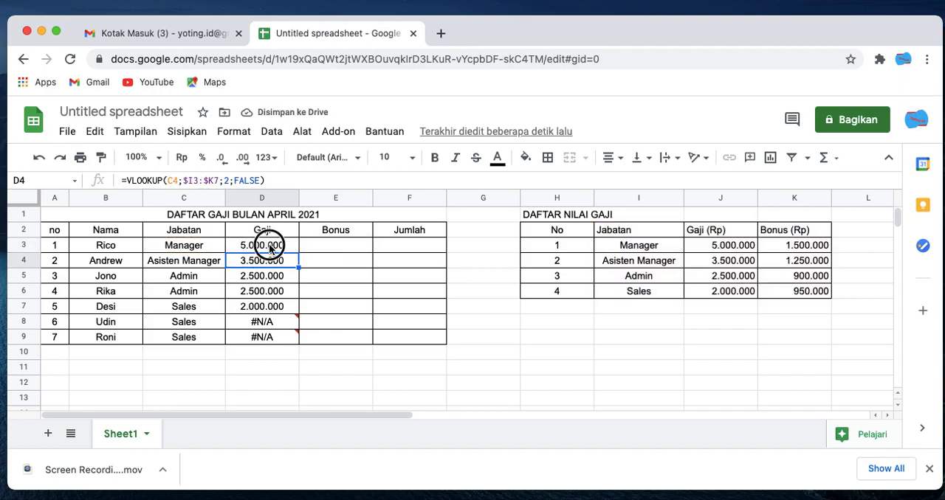
drag(299, 253, 299, 341)
click(285, 329)
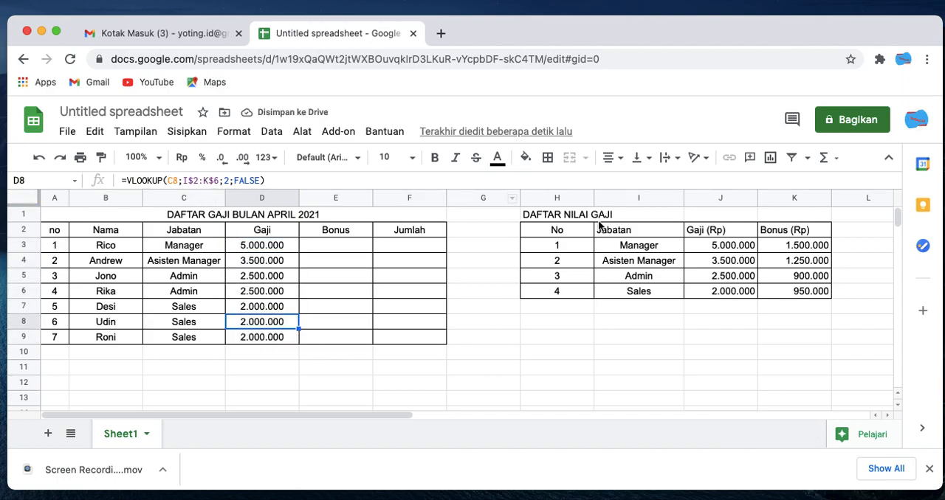
double_click(277, 329)
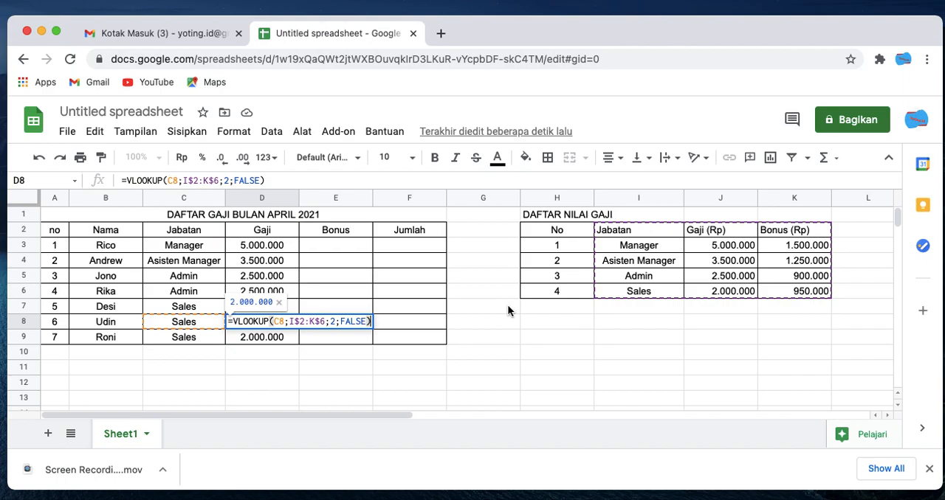
key(Escape)
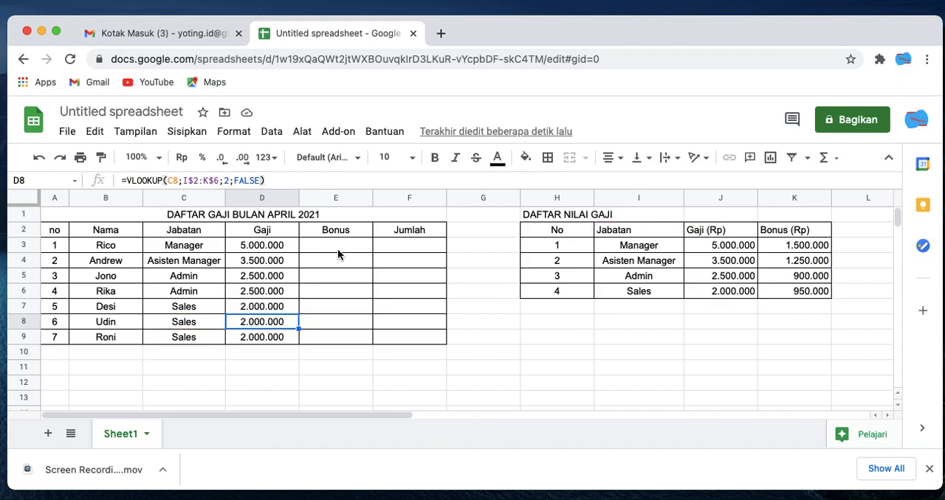
- Copy the text of D3's VLOOKUP formula and enter it unchanged in E3 of the Bonus column
click(263, 244)
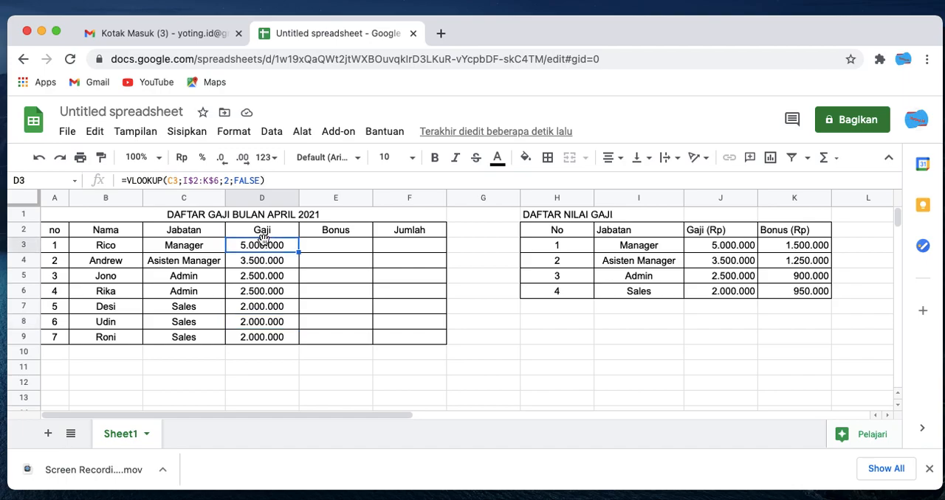
click(325, 246)
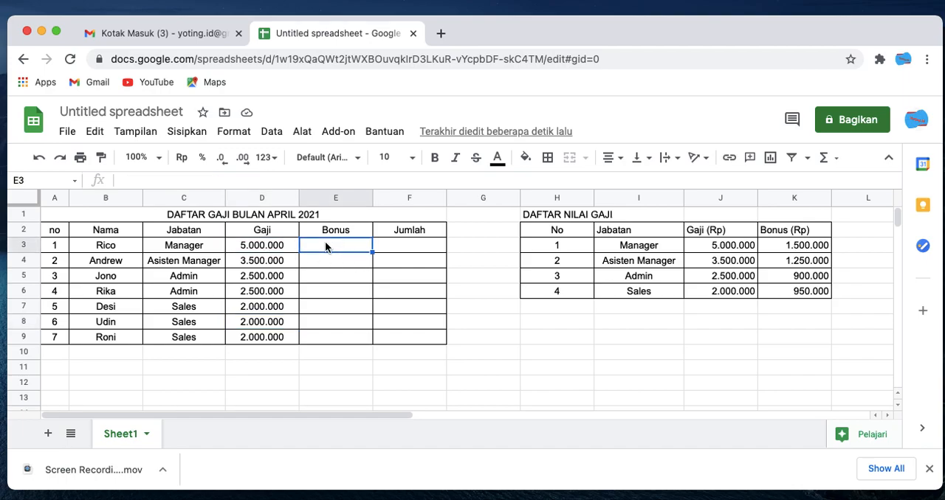
click(267, 250)
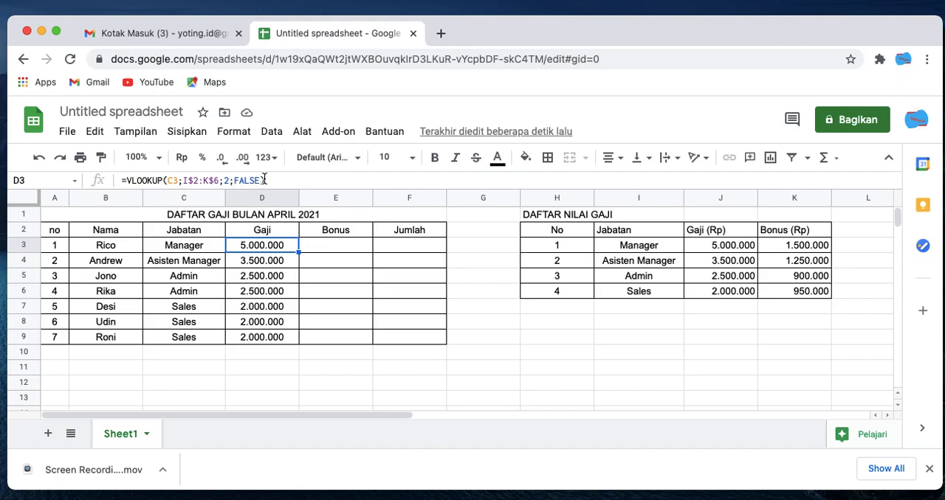
drag(271, 179, 109, 184)
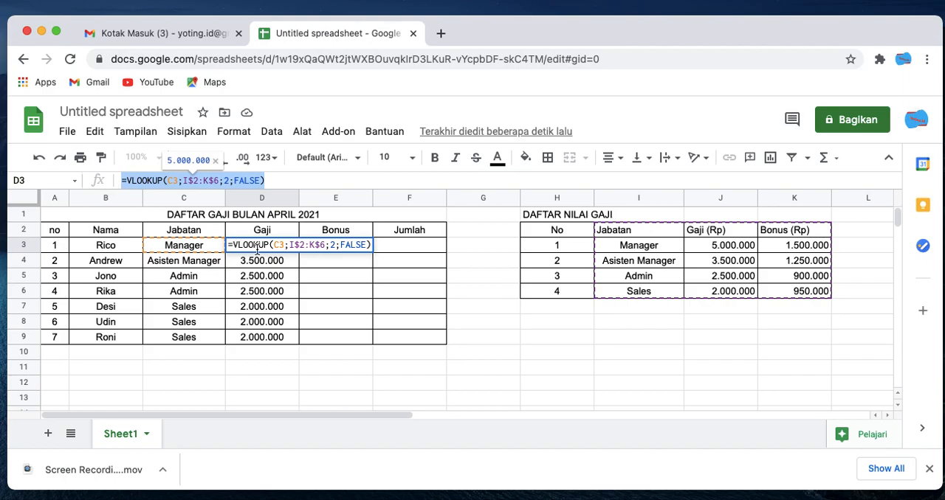
key(Escape)
click(358, 250)
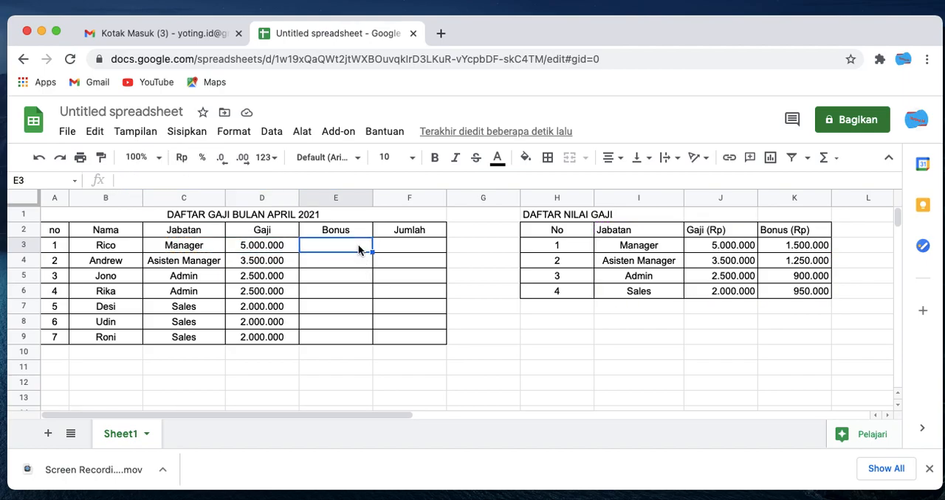
double_click(358, 246)
text(=VLOOKUP(C3;$I$2:$K$6;2;FALSE))
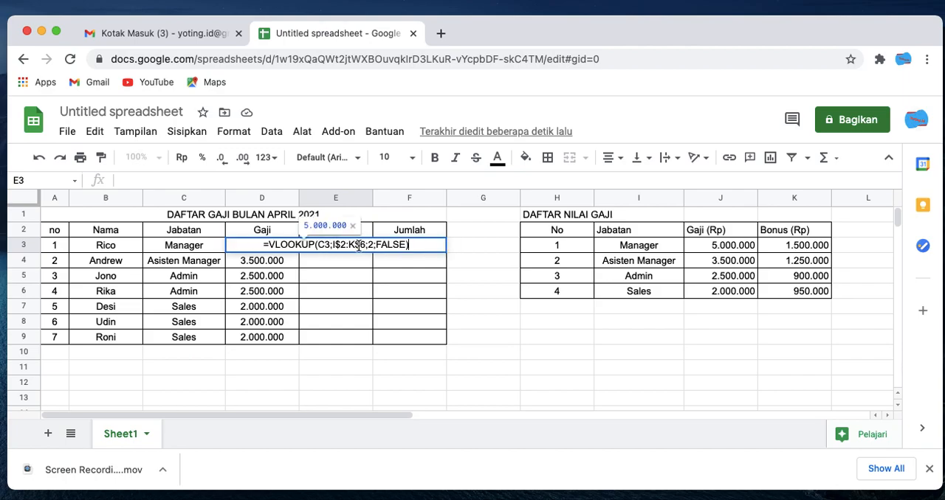
key(Return)
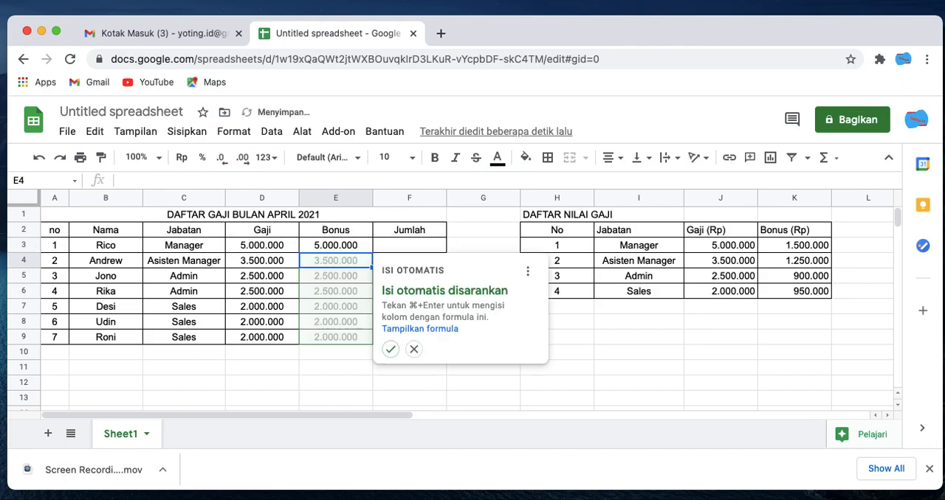
- Set the column index in E3's VLOOKUP formula to 3
click(360, 248)
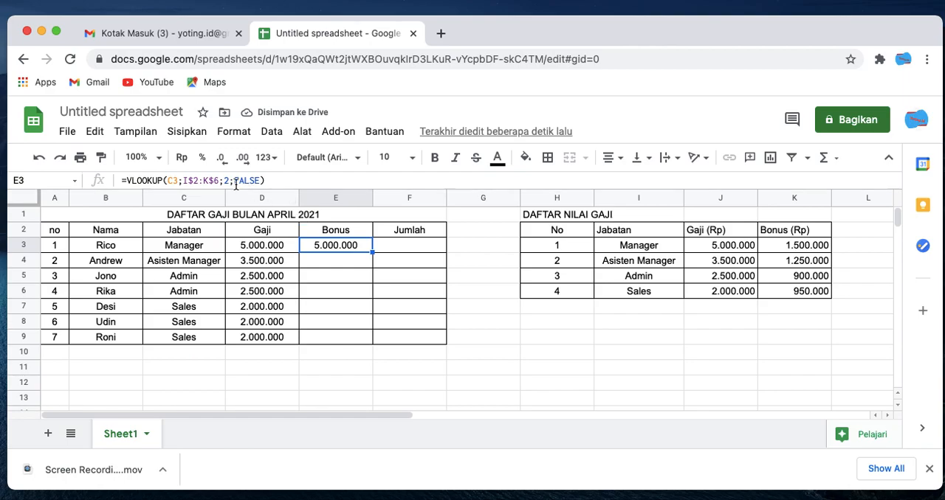
double_click(317, 246)
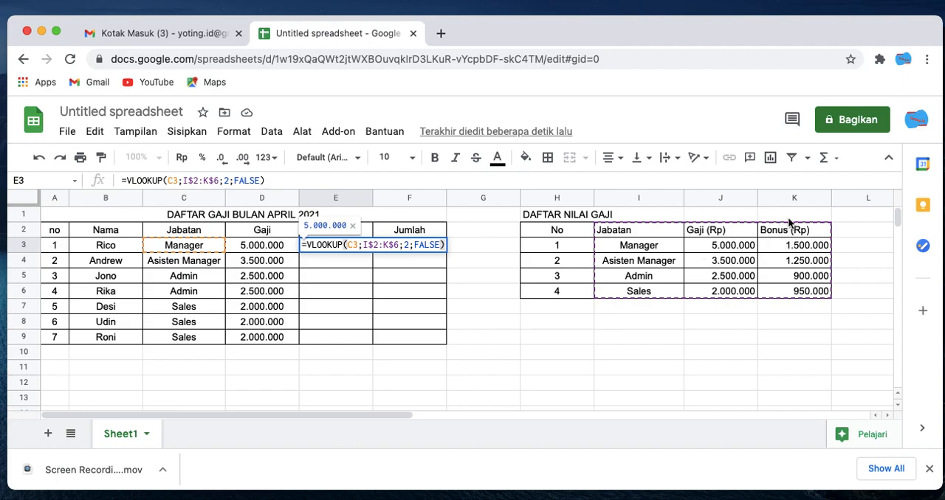
click(410, 245)
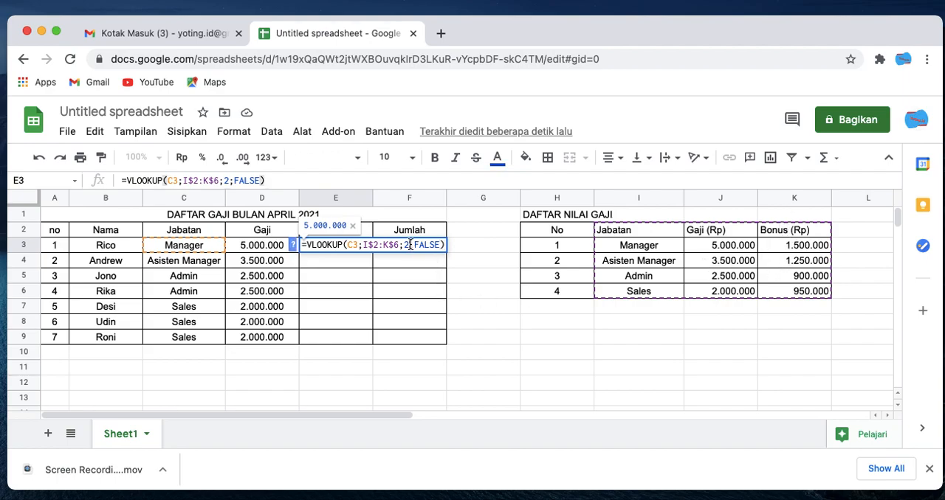
key(BackSpace)
text(3)
key(Return)
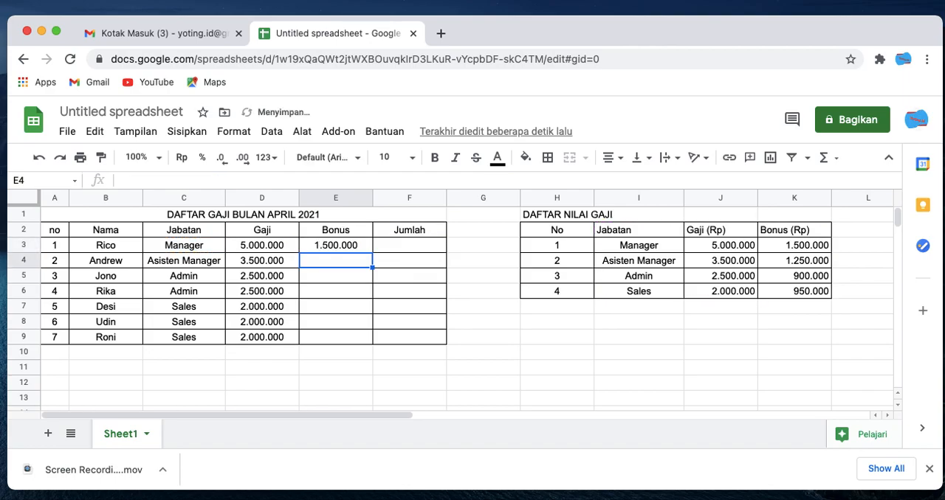
- Compare E3 with the reference bonus in K3, fill its formula down through E9, and check E6 to E8
click(353, 248)
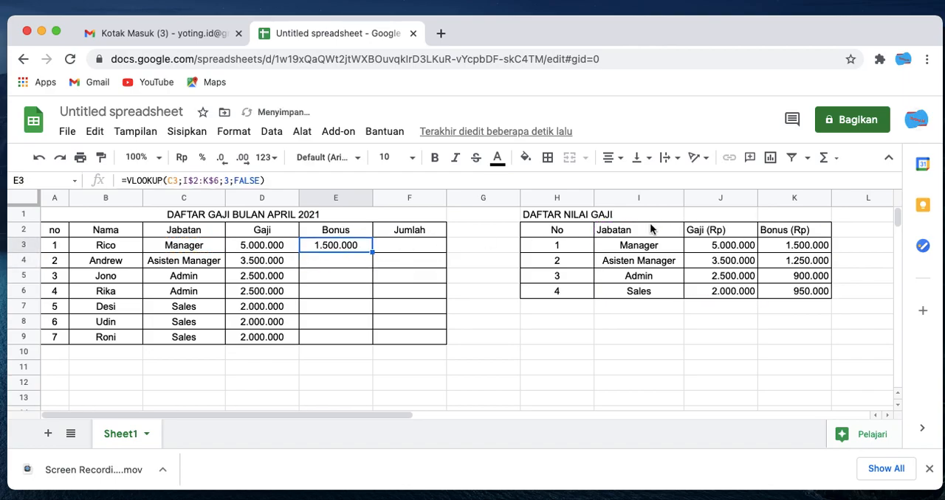
click(780, 247)
click(346, 245)
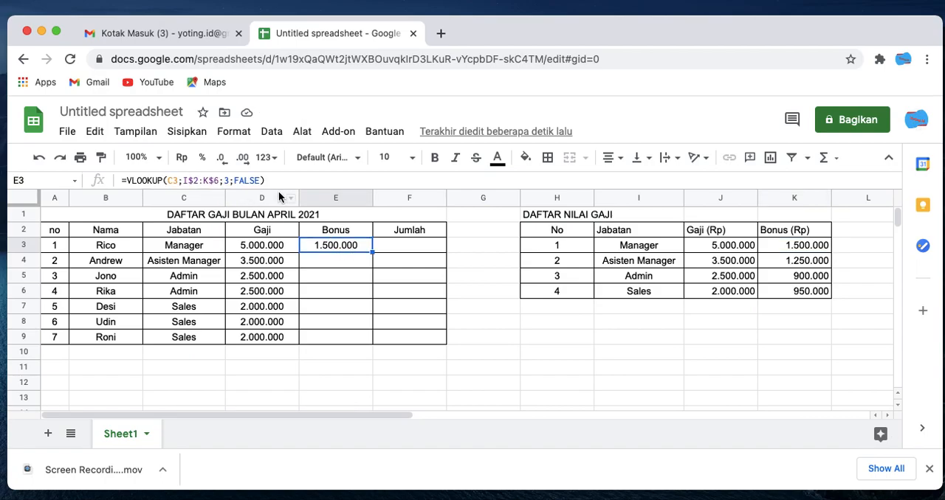
drag(373, 253, 369, 341)
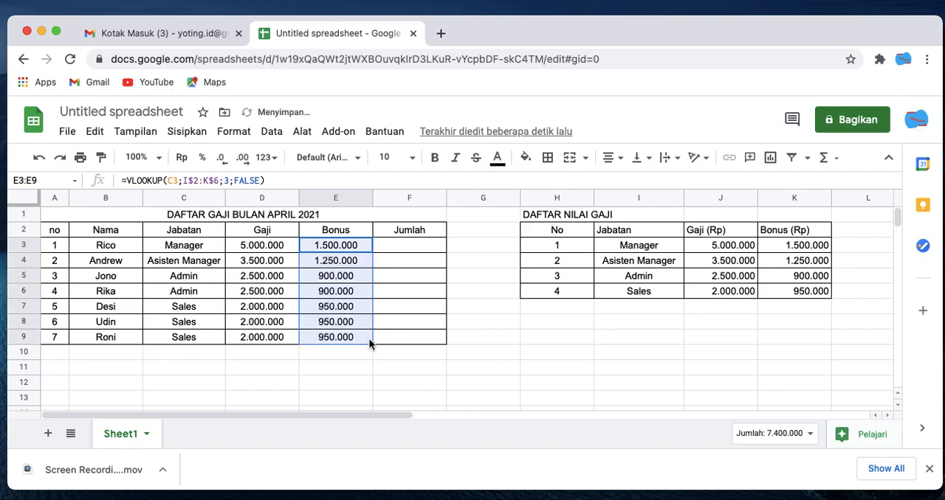
click(352, 294)
click(348, 309)
click(348, 321)
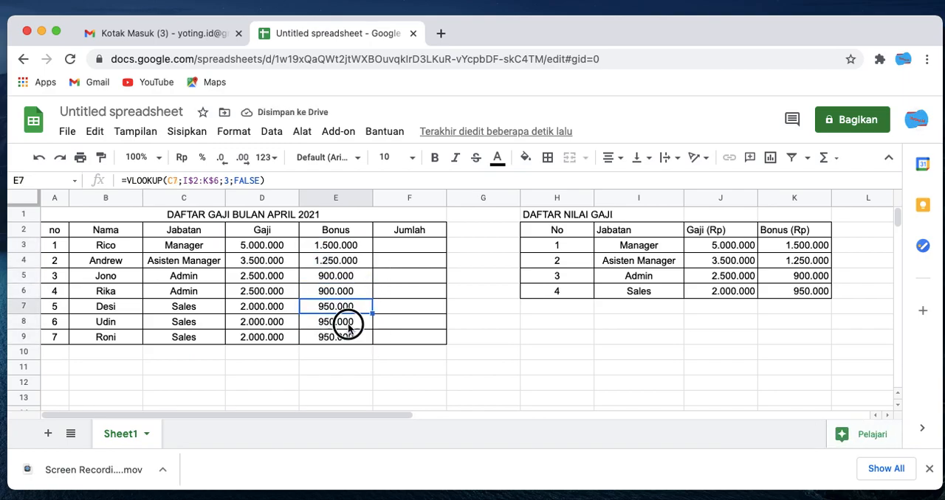
- Enter =SUM(D3:E3) in F3 of the Jumlah column, decline the autofill suggestion, and select F3
click(417, 248)
text(=)
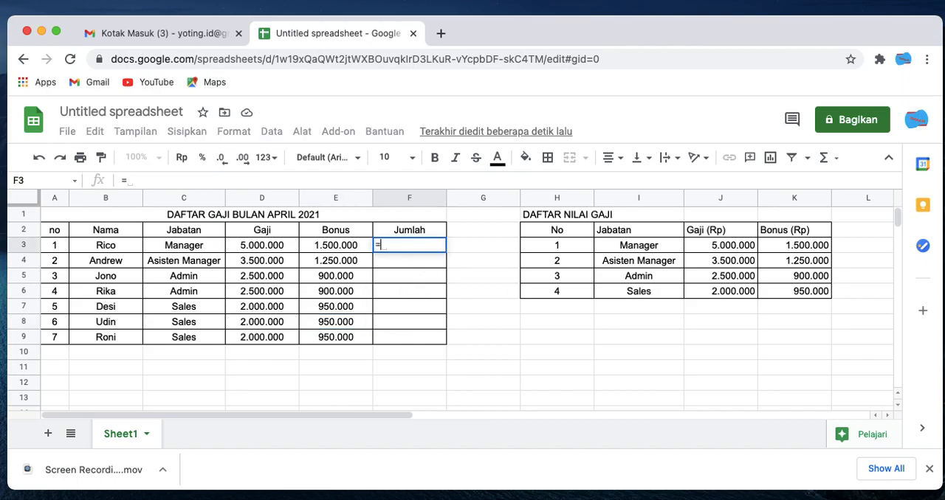
text(SUM()
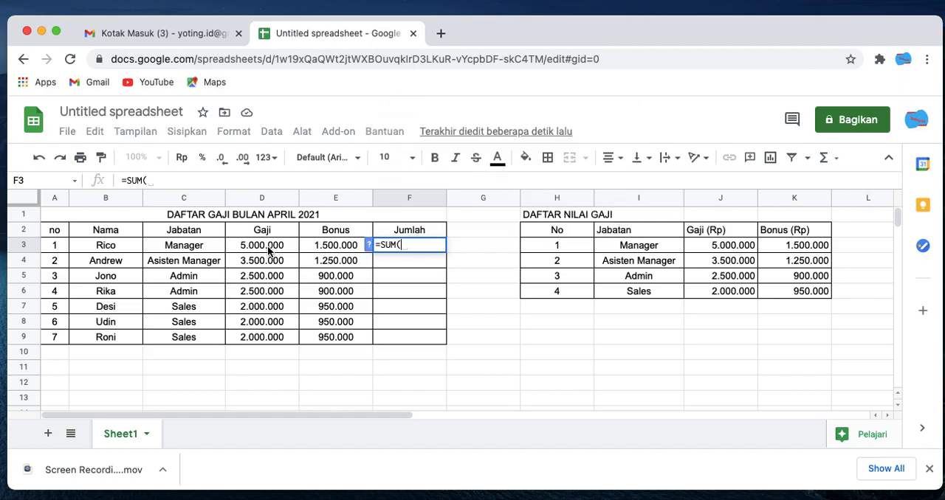
drag(268, 250, 314, 244)
key(Return)
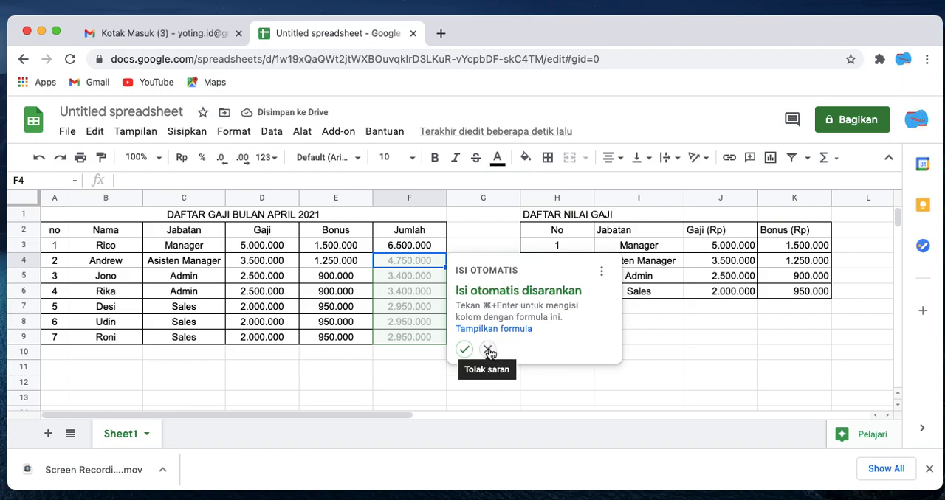
click(488, 351)
click(422, 250)
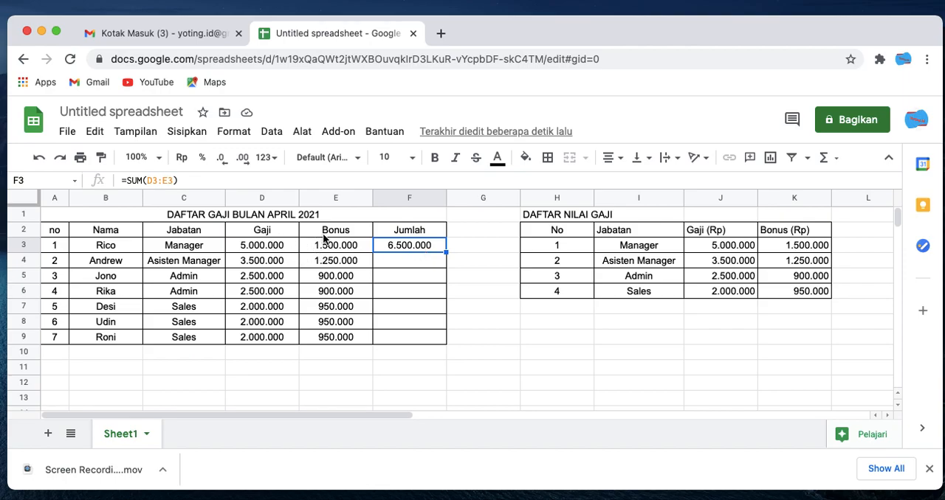
- Check the Gaji and Bonus cells in rows 3 and 4, and fill F3's SUM formula down through F9
click(267, 247)
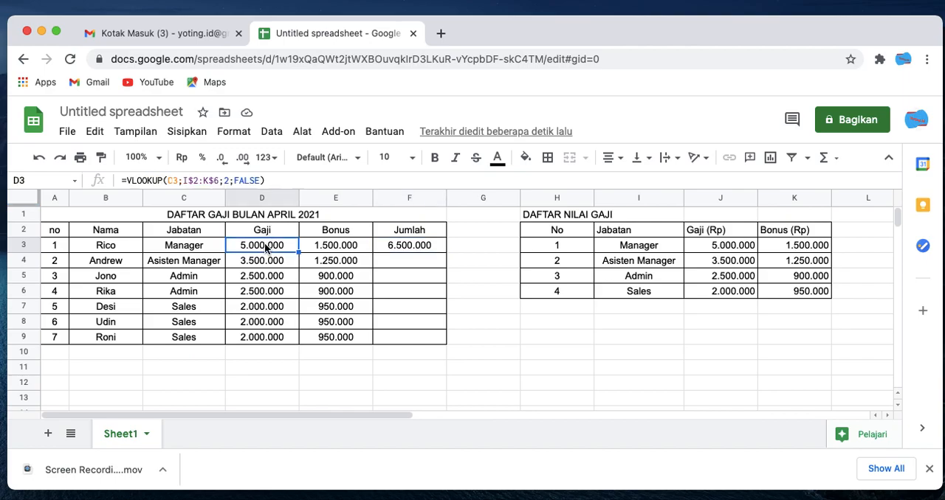
click(315, 248)
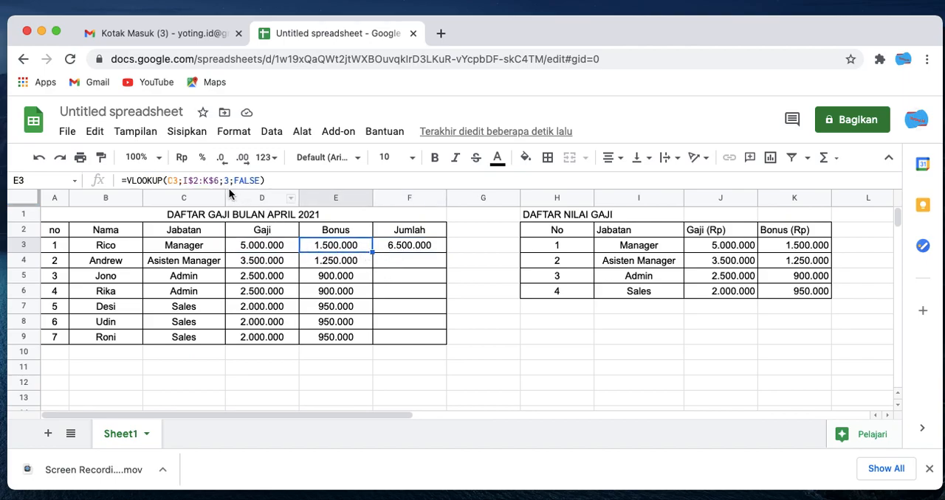
click(274, 264)
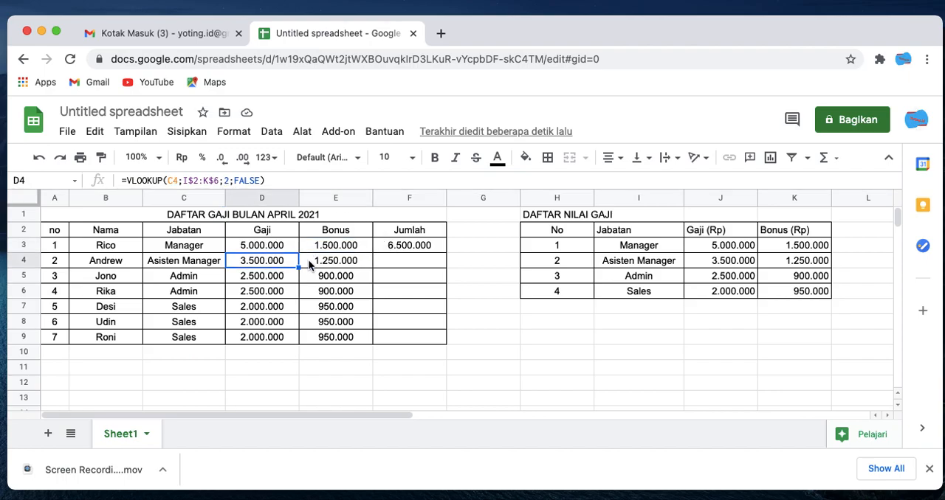
click(310, 264)
click(391, 246)
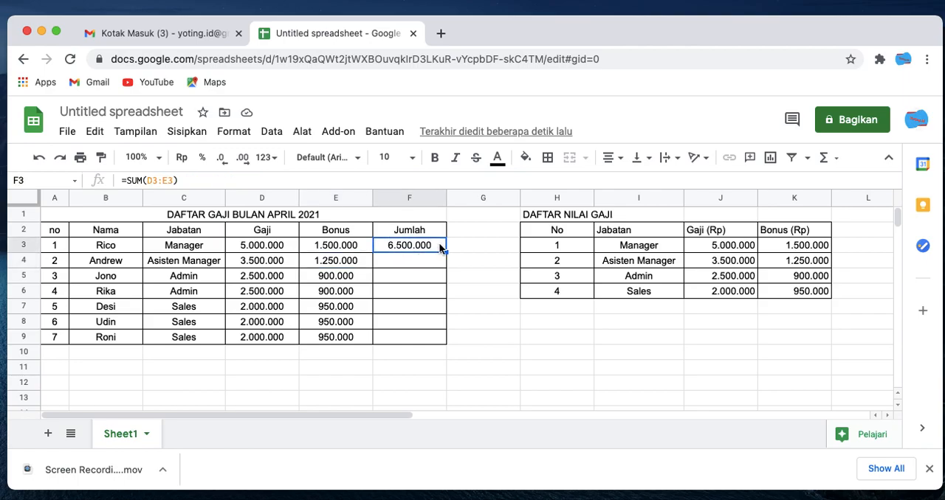
drag(445, 252, 444, 344)
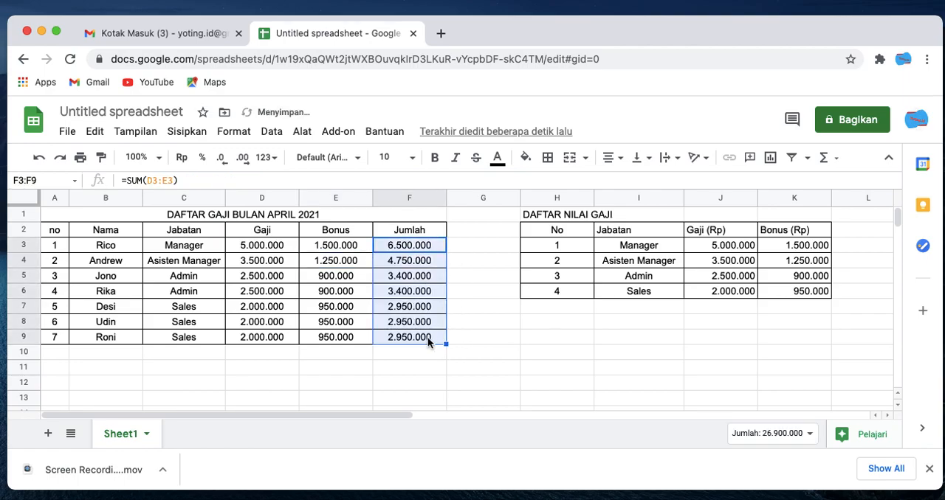
click(427, 337)
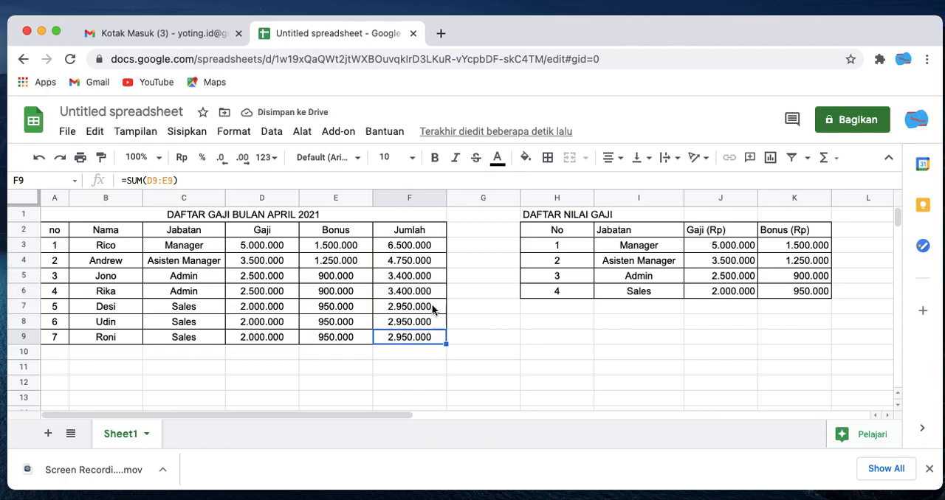
click(466, 312)
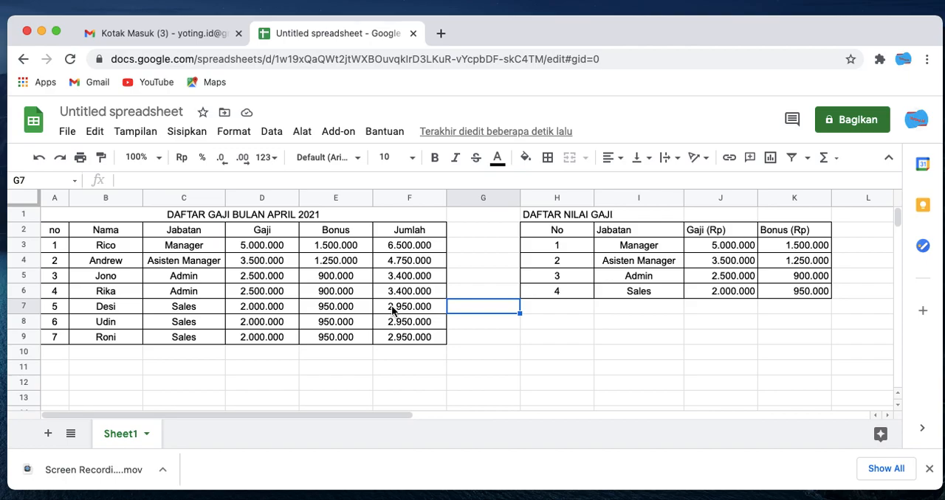
- Examine D3's VLOOKUP formula, checking its lookup value in C3 and its table range I$2:K$6, without changing it
click(264, 246)
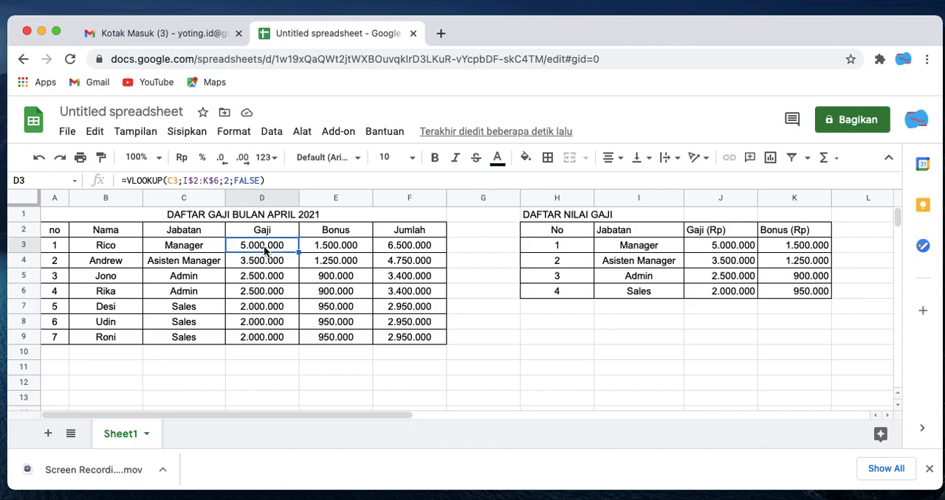
click(214, 180)
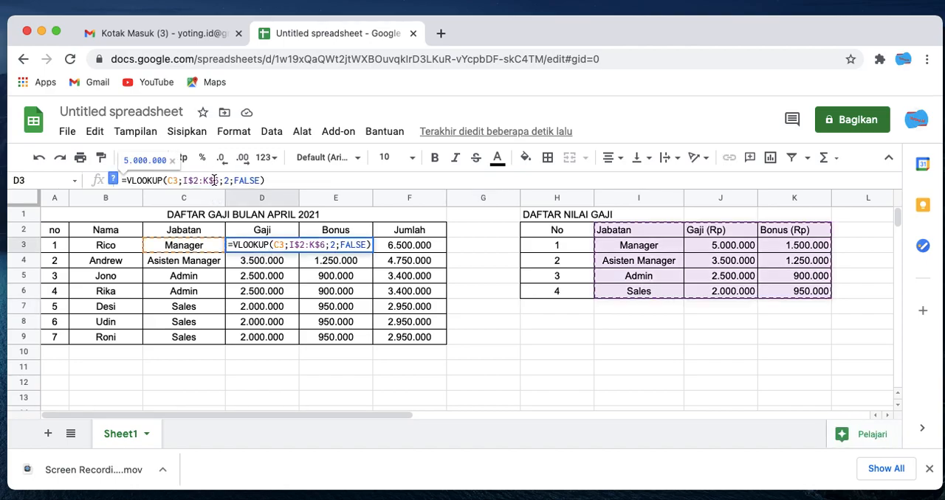
key(Escape)
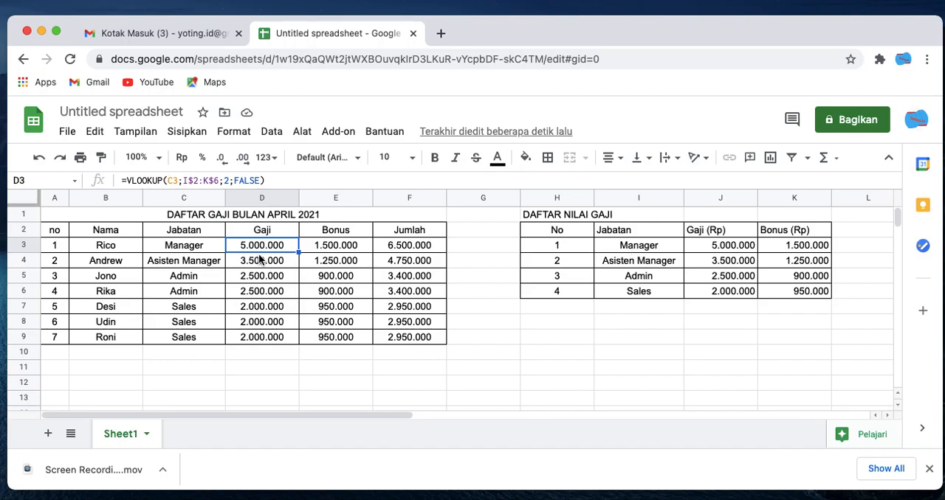
click(203, 251)
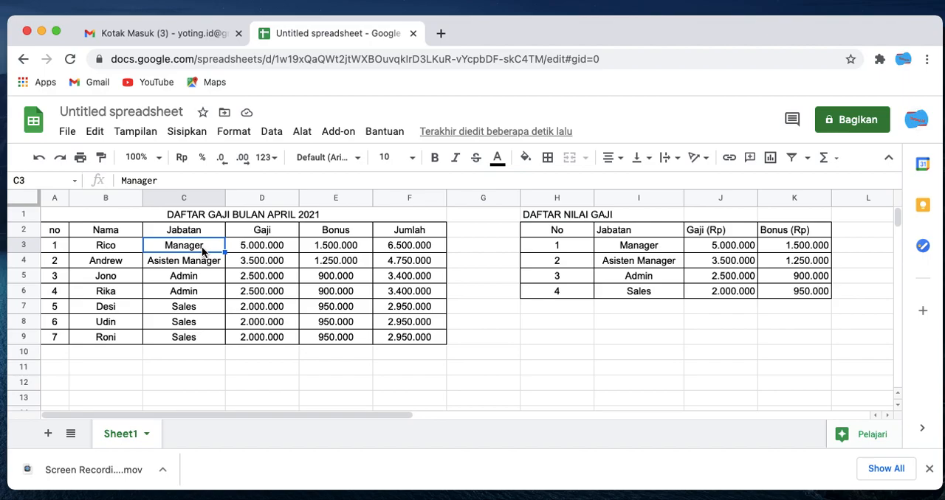
click(263, 250)
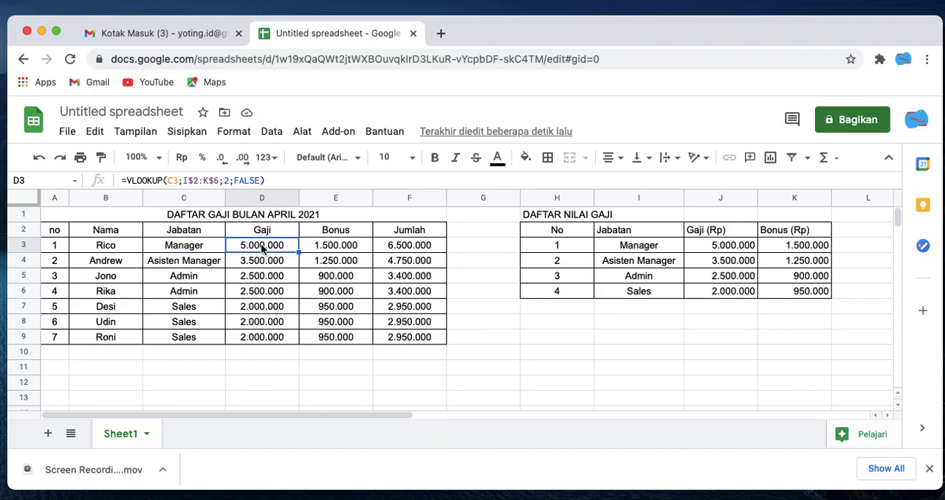
click(208, 249)
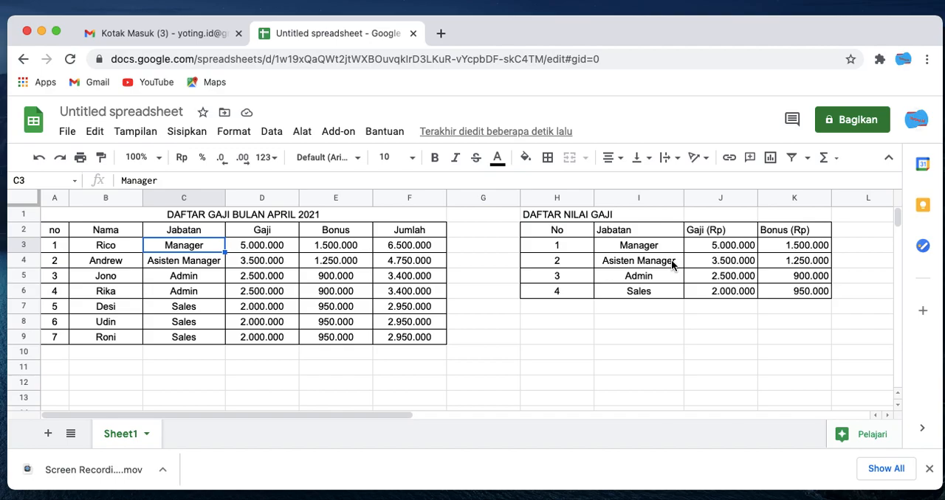
click(251, 249)
double_click(250, 245)
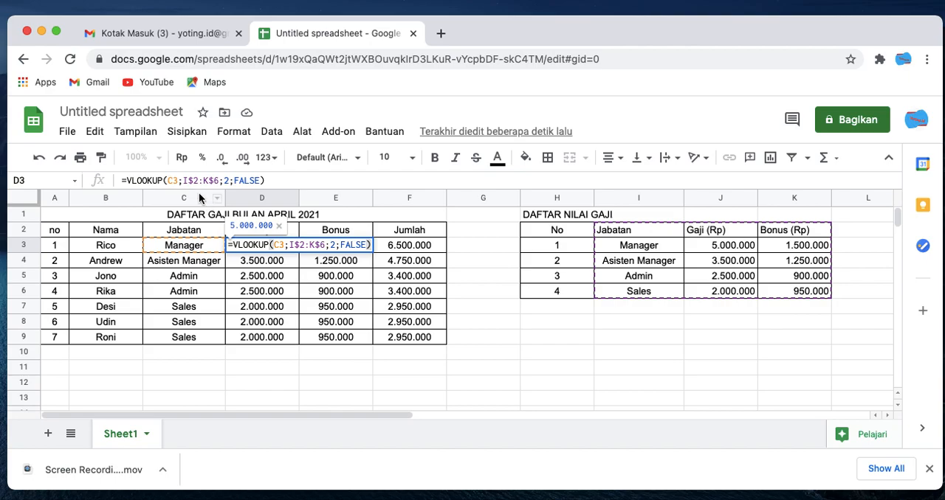
click(186, 181)
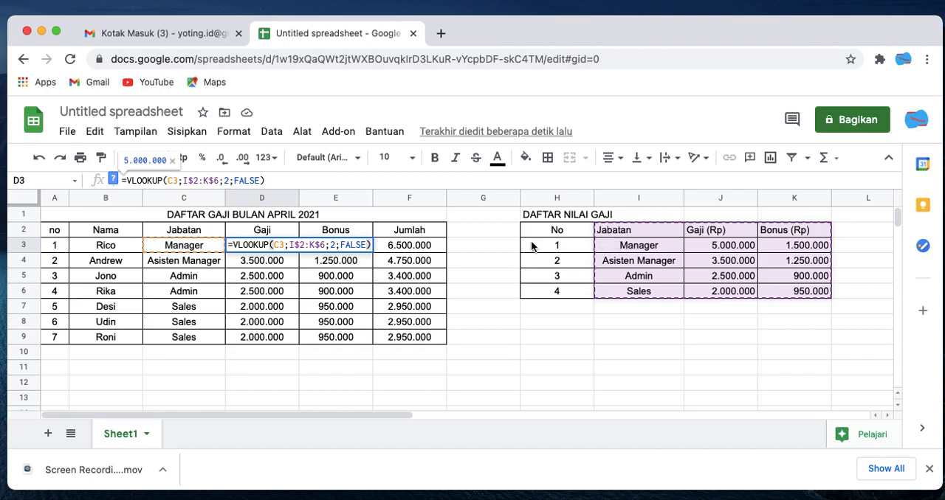
click(183, 181)
drag(183, 181, 219, 180)
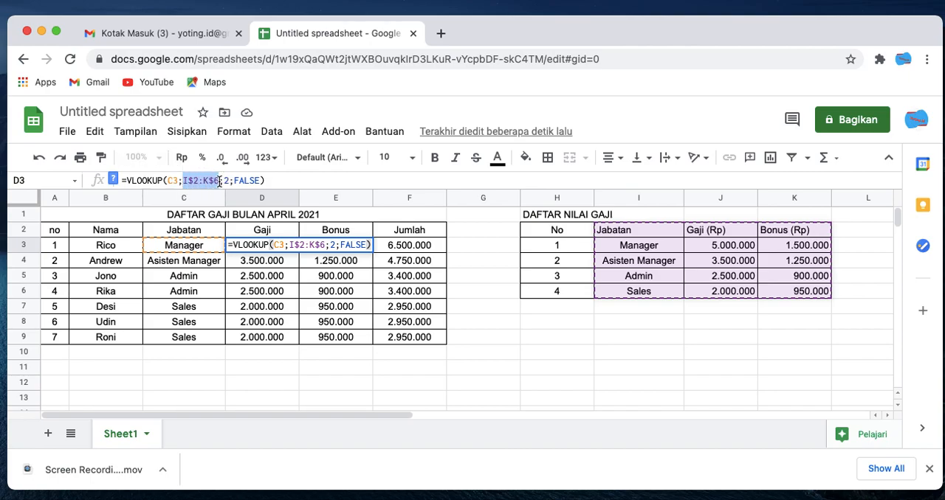
key(Escape)
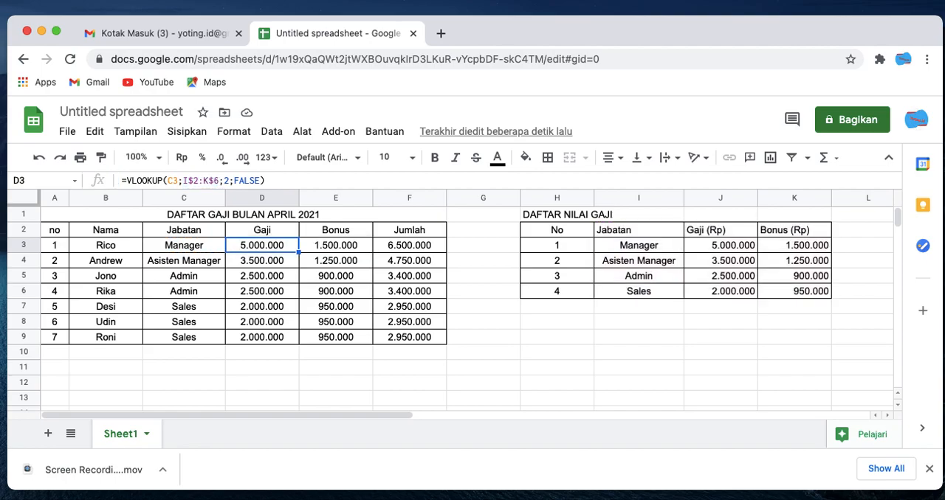
- Try the table range H$2:K$6 in D3's VLOOKUP formula, and compare the Manager entries in C3 and I3
double_click(269, 248)
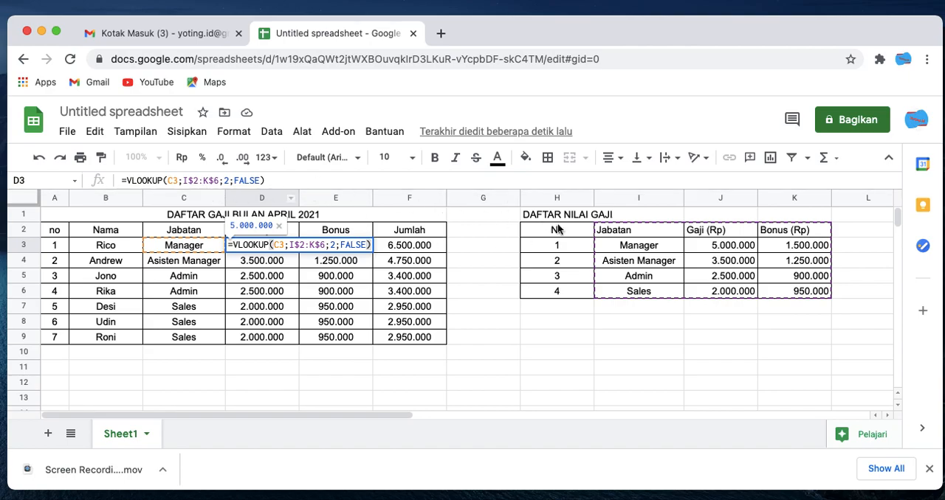
click(189, 180)
key(BackSpace)
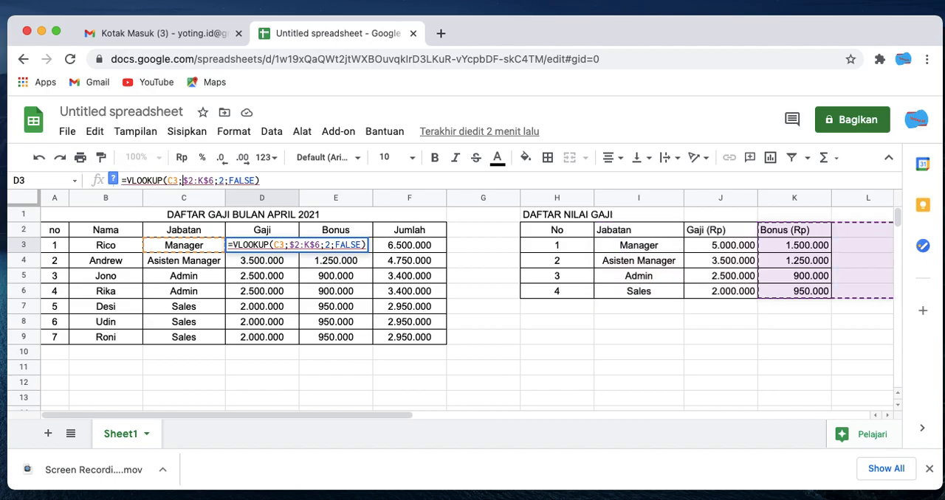
text(H)
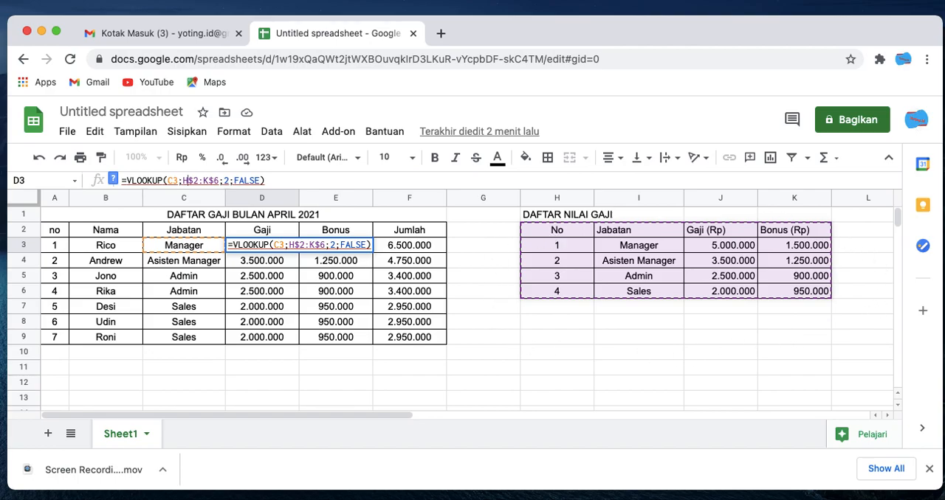
key(Return)
click(281, 246)
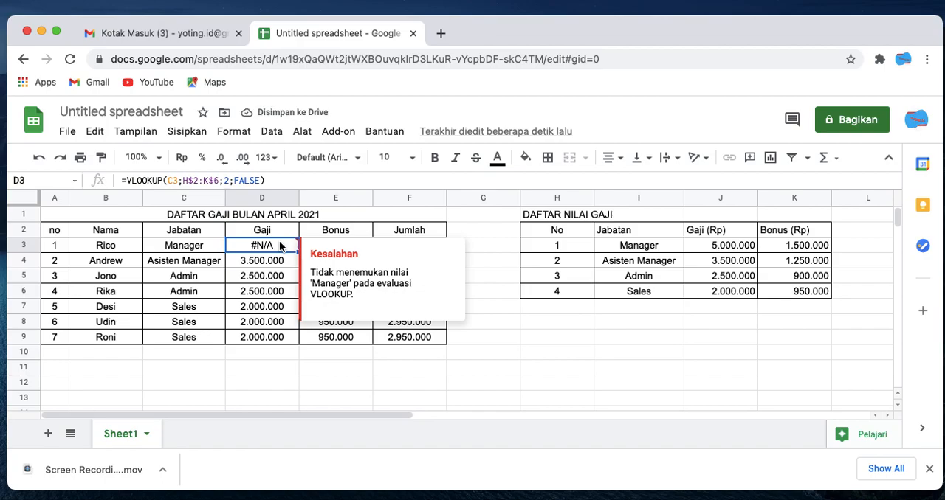
click(356, 231)
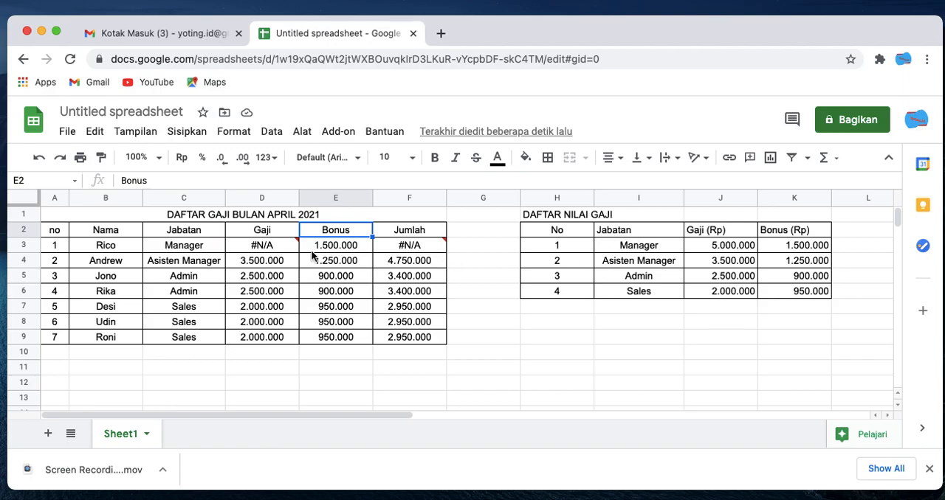
click(218, 249)
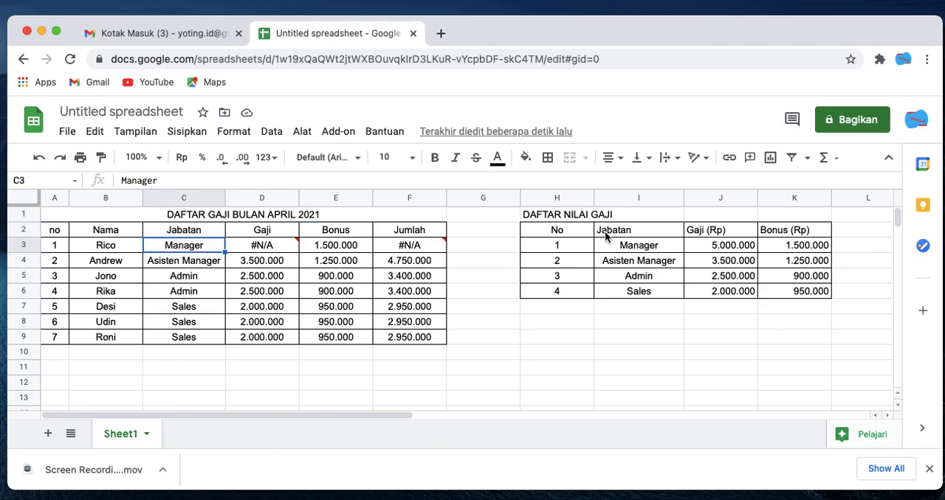
click(629, 247)
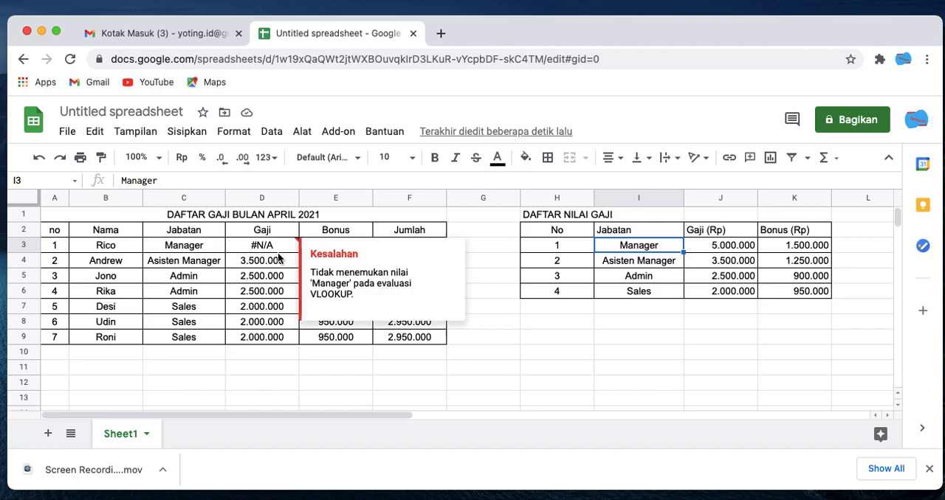
- Restore the table range in D3's VLOOKUP formula to I$2:K$6
click(267, 249)
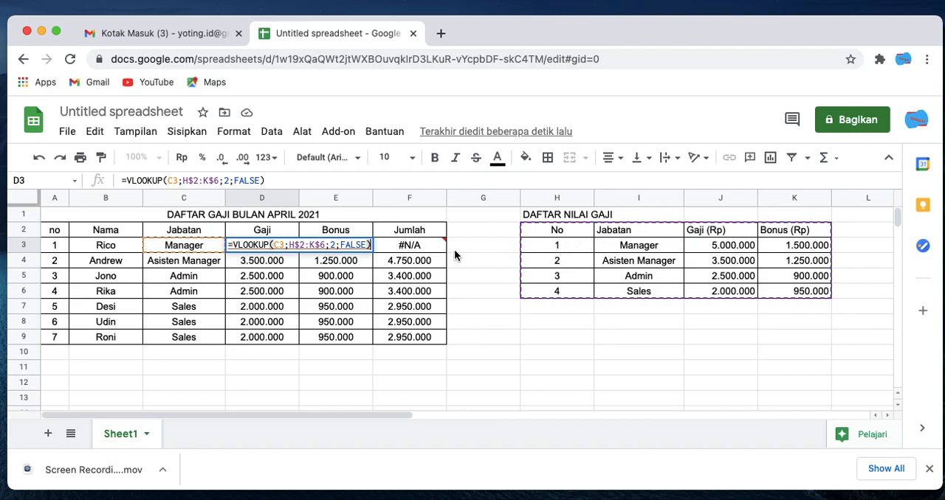
mouse_move(344, 248)
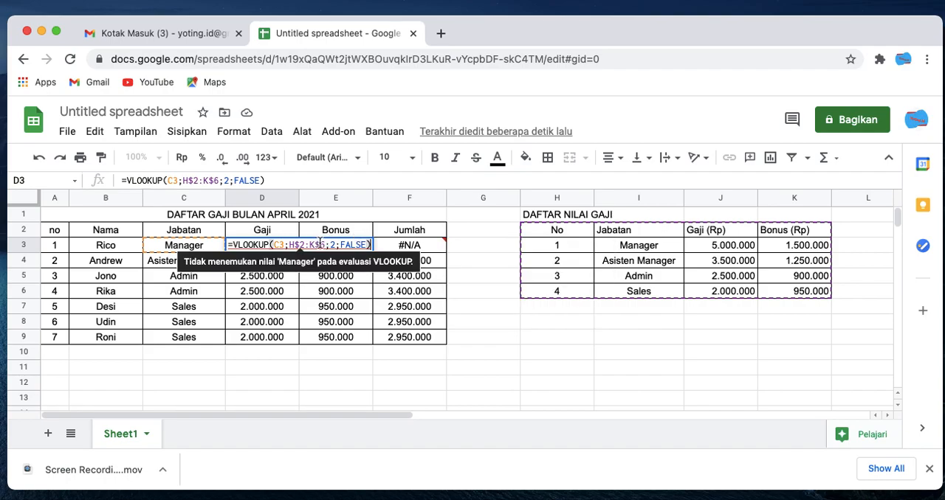
click(297, 245)
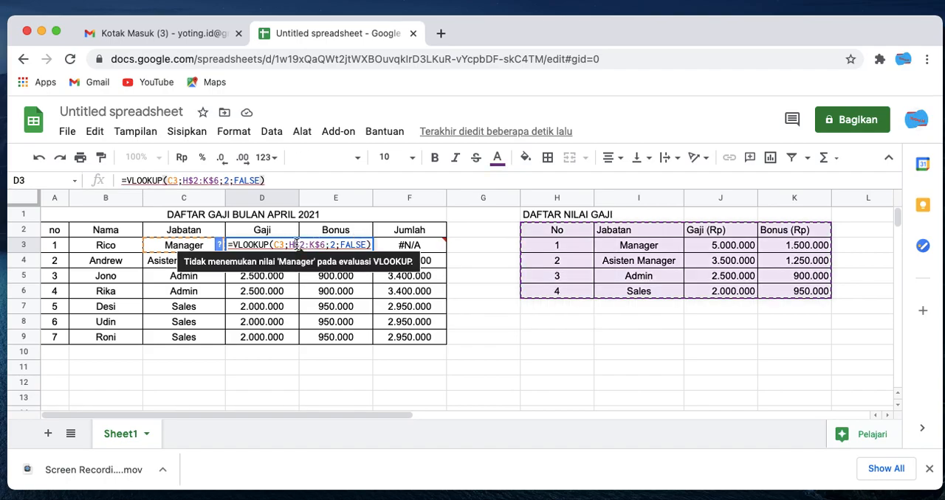
click(192, 181)
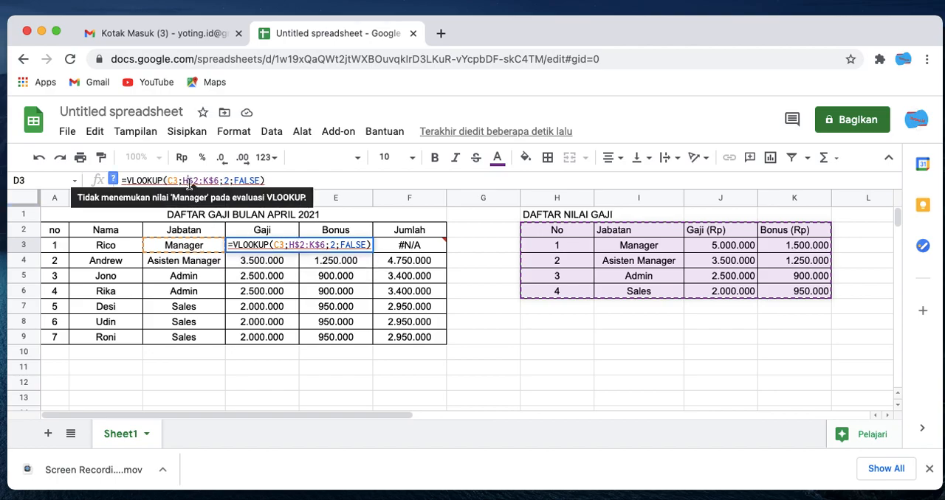
click(183, 180)
key(Delete)
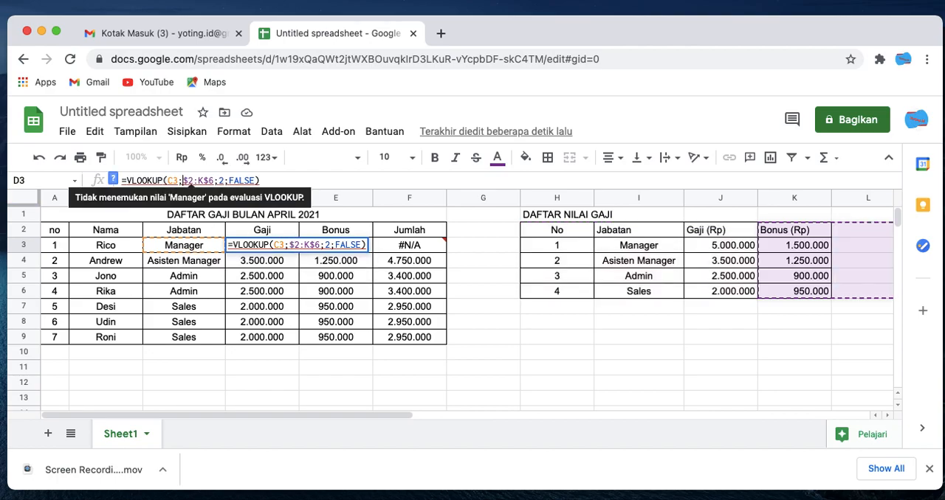
text(I)
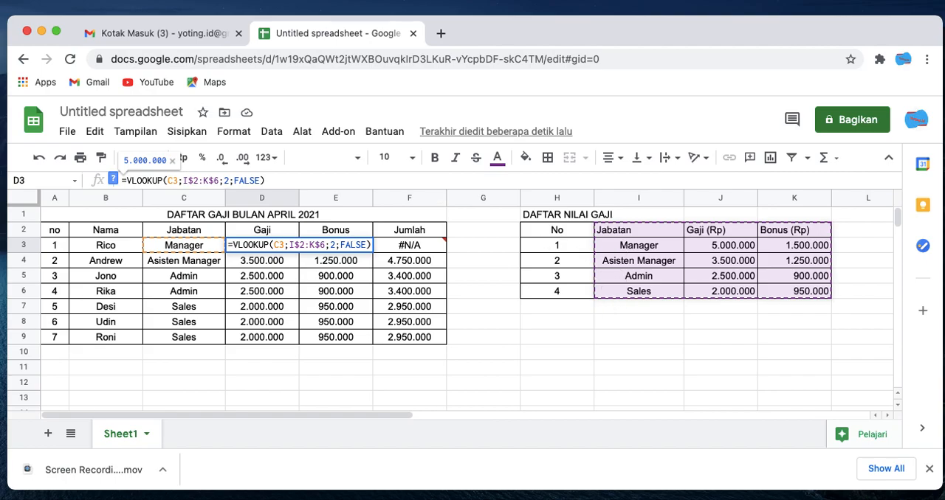
key(Return)
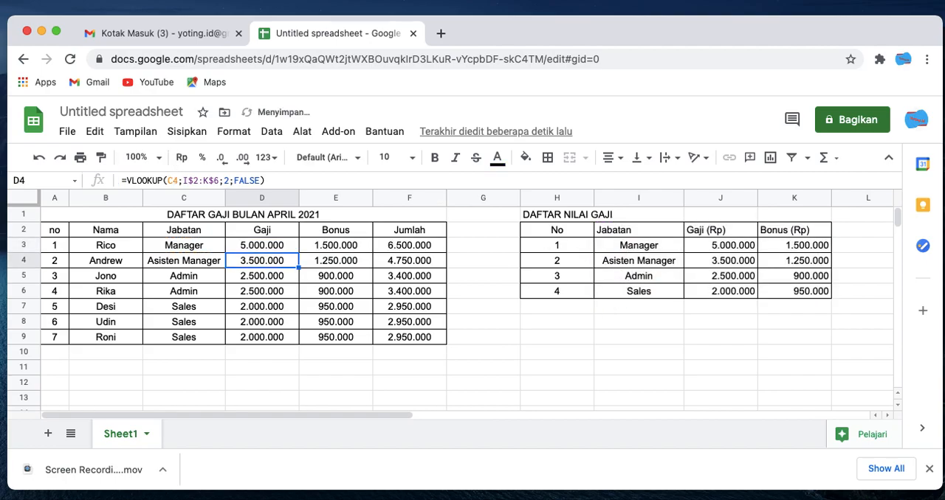
click(469, 342)
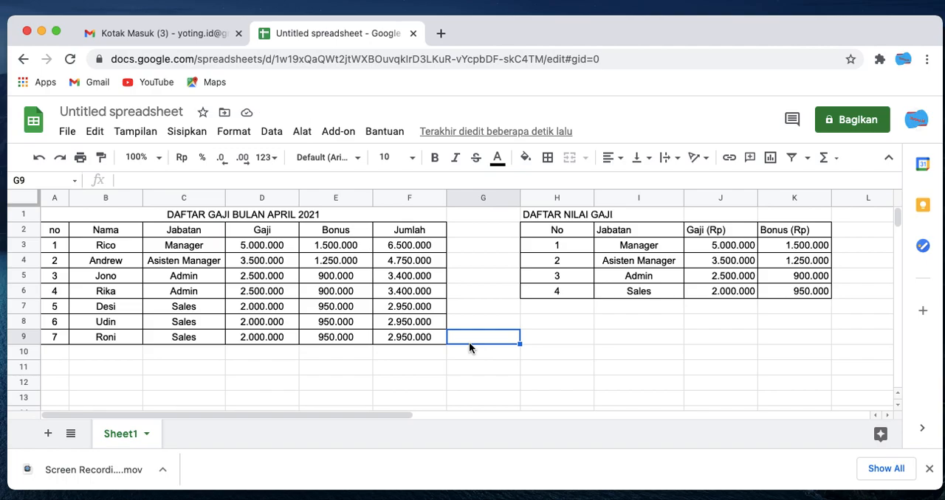
click(581, 325)
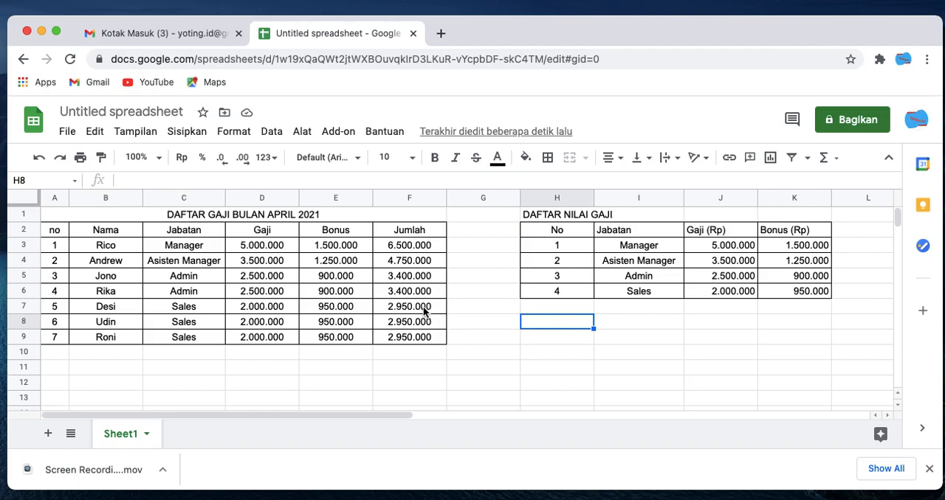